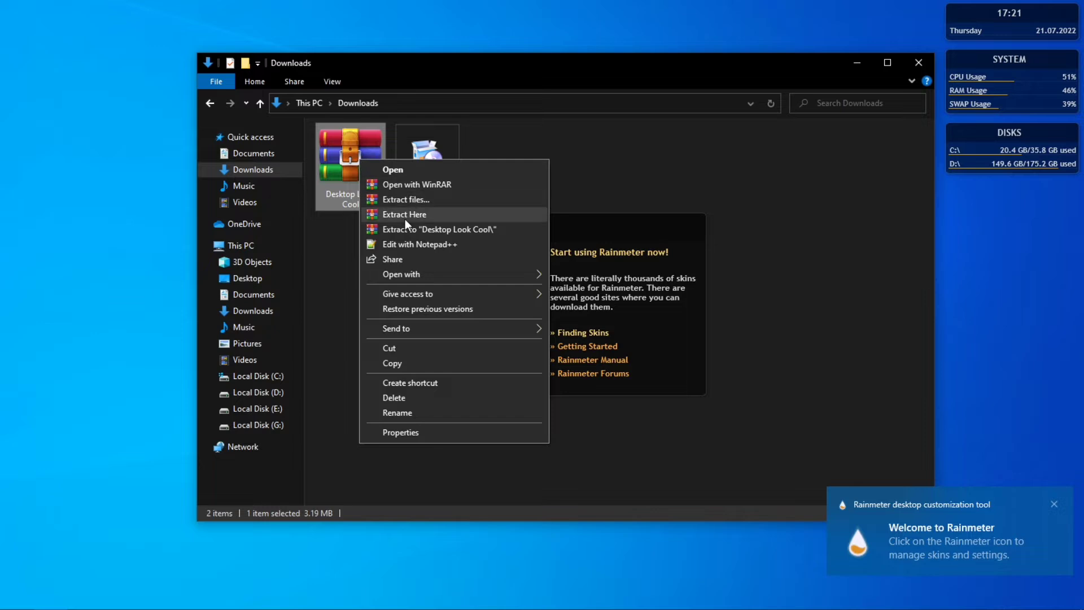
- Extract the Desktop Look Cool archive into Downloads and set the extracted Wallpaper image as the desktop background
click(405, 215)
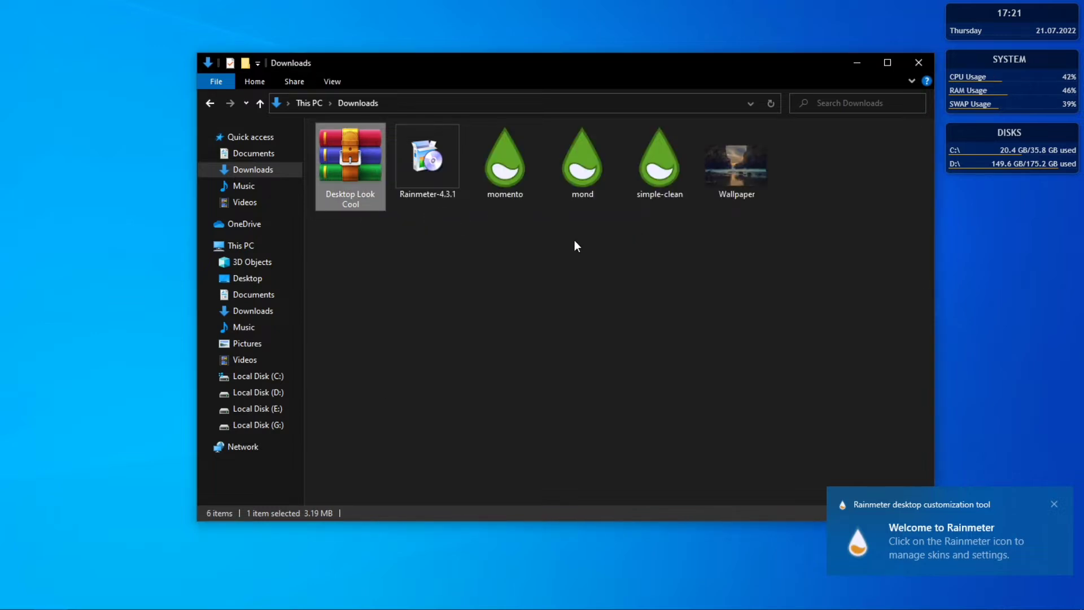
right_click(736, 175)
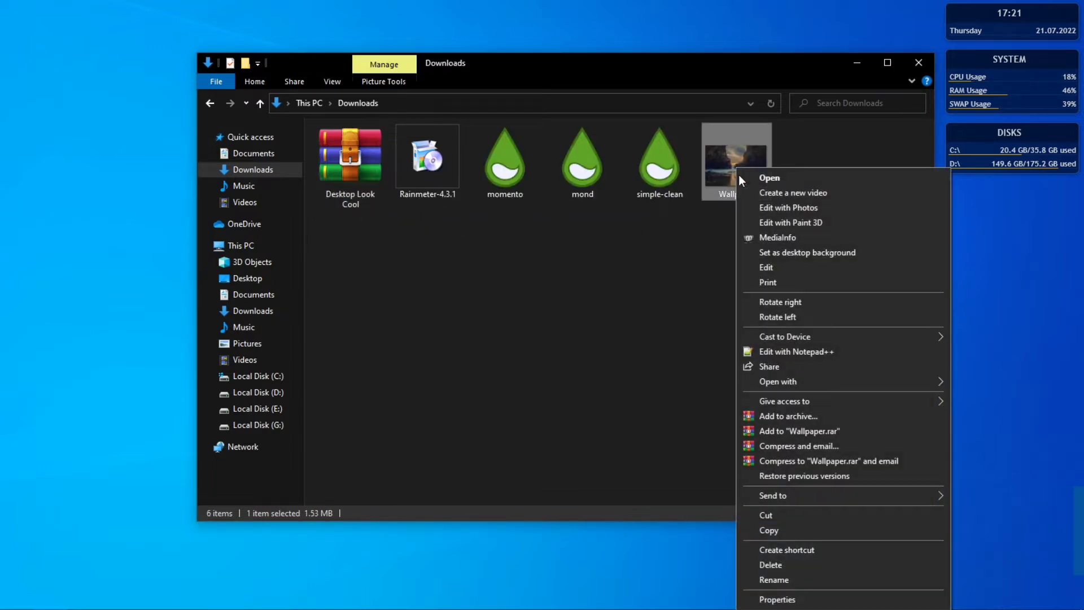
click(754, 177)
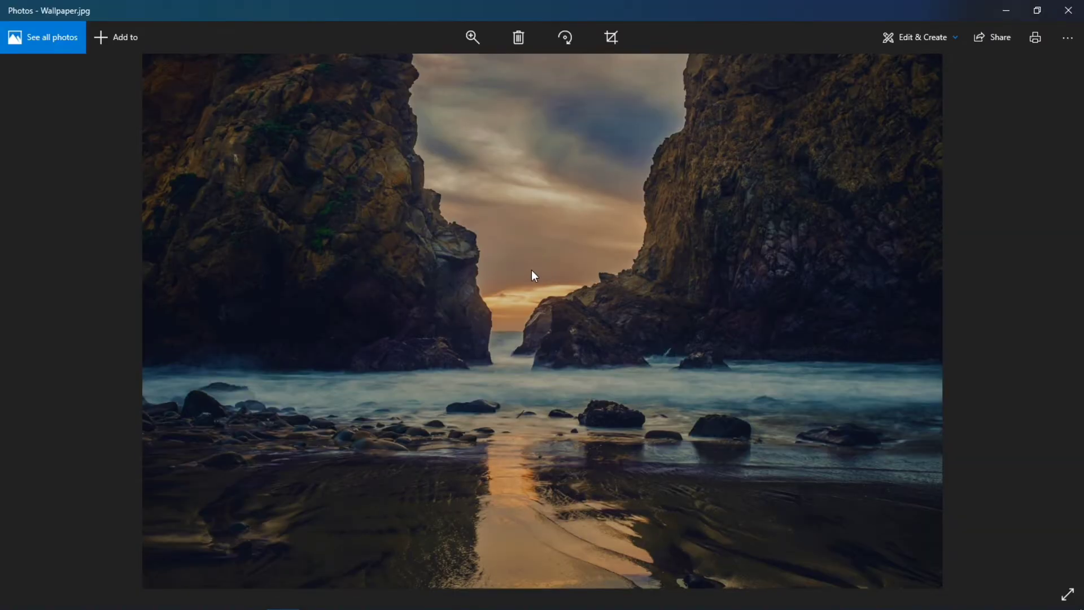
right_click(530, 270)
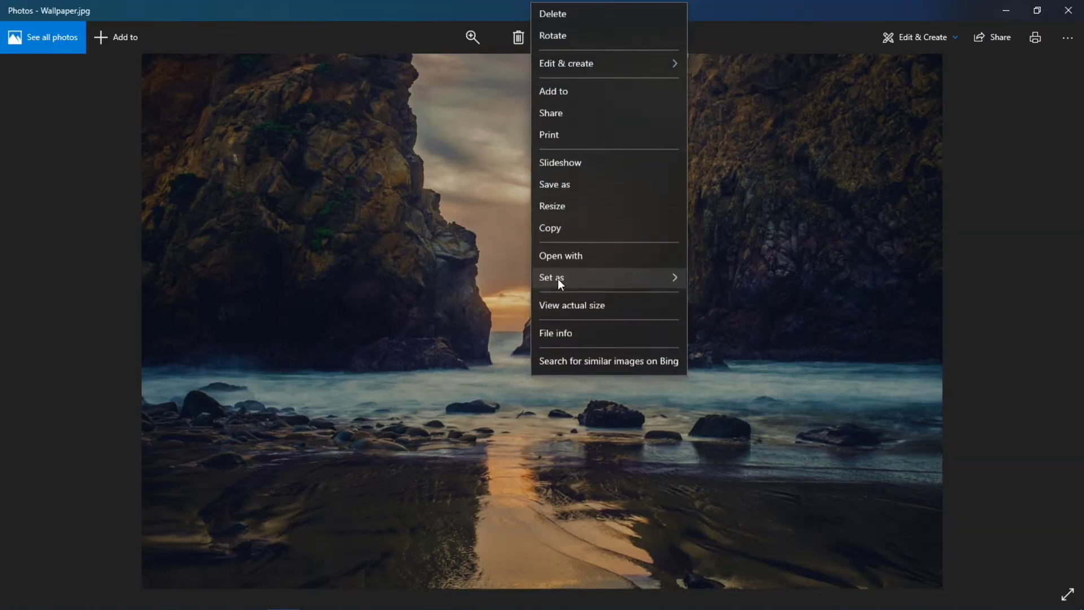
mouse_move(558, 279)
click(1037, 10)
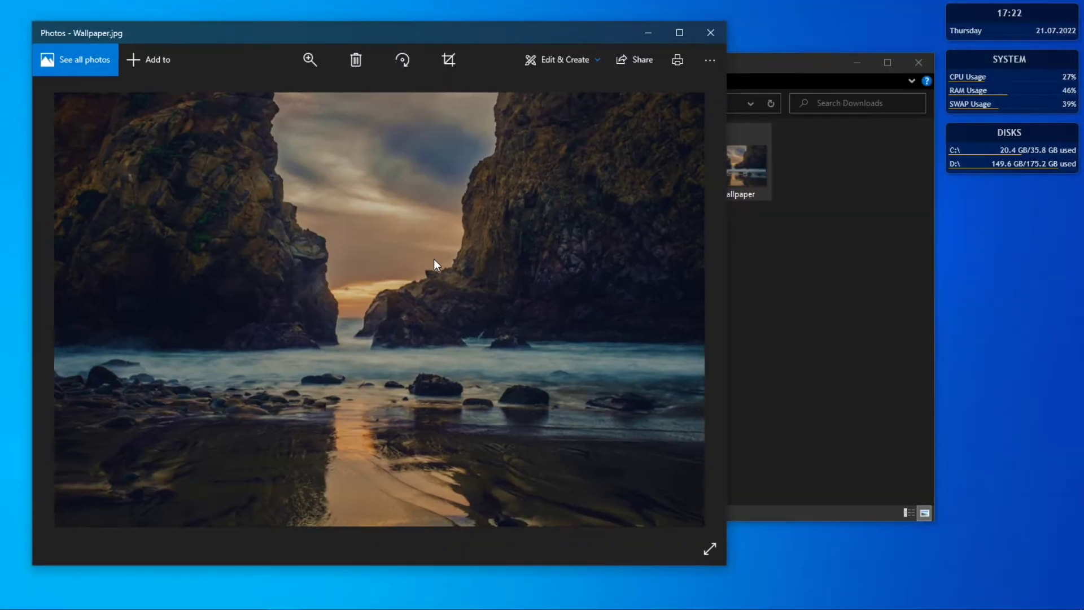
right_click(434, 259)
mouse_move(483, 280)
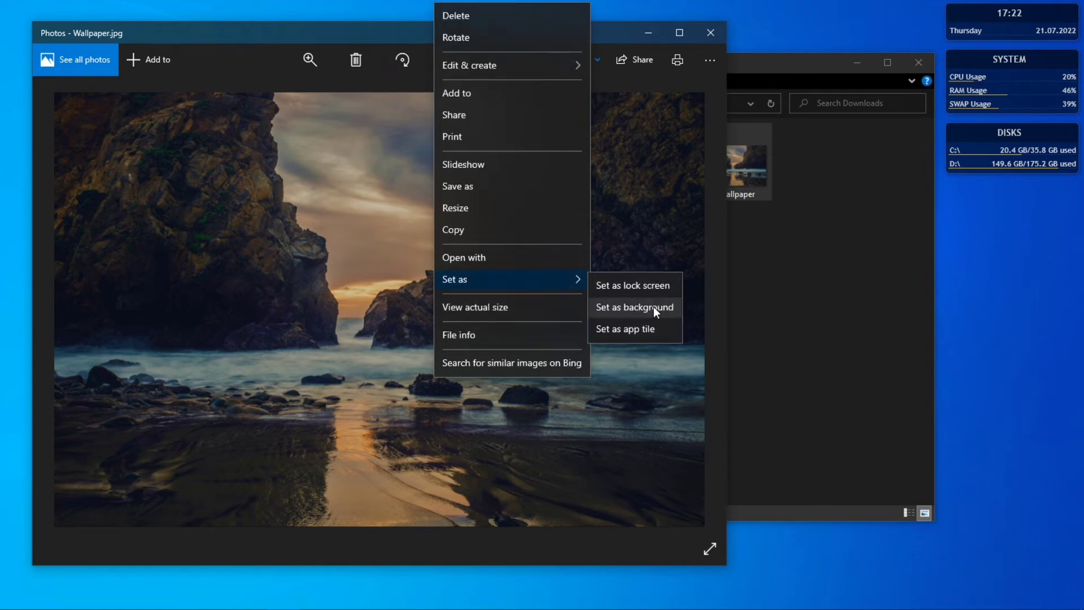
click(653, 307)
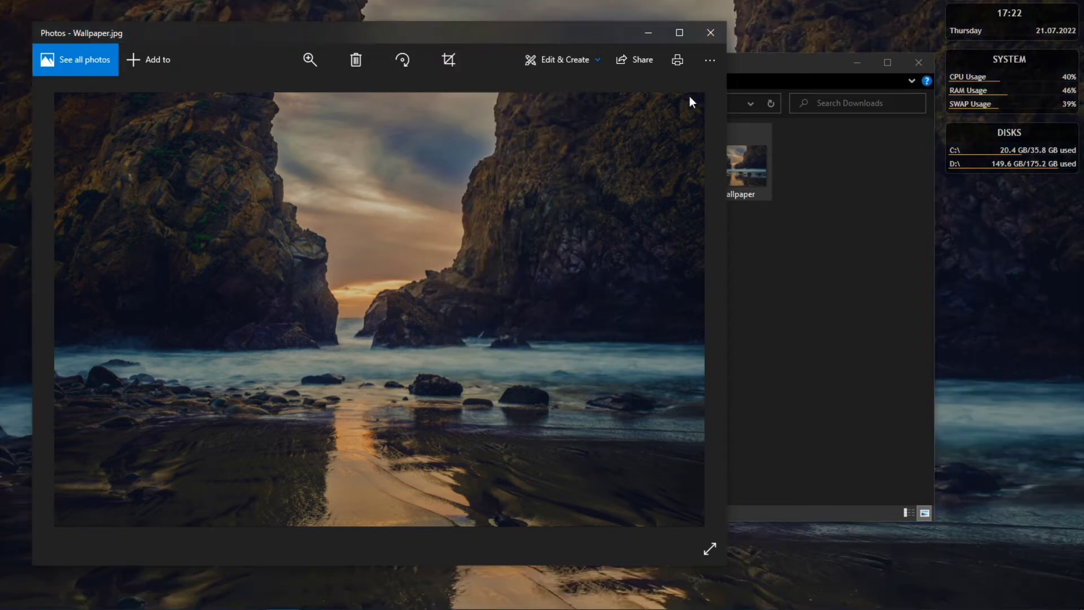
click(714, 36)
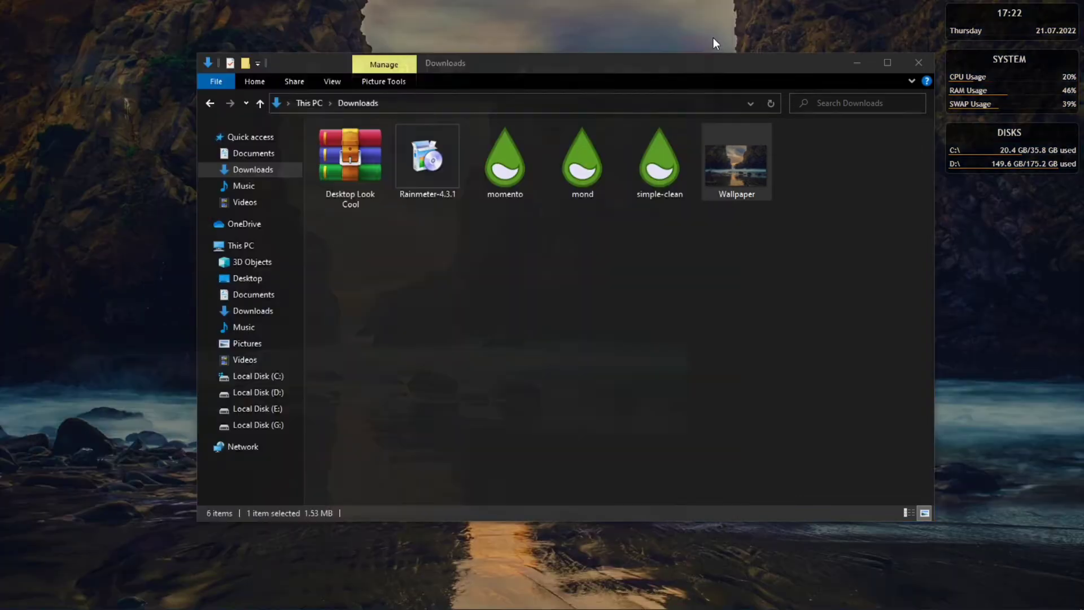
- Install the momento skin package with its included layout applied, and minimize the Downloads window
double_click(524, 188)
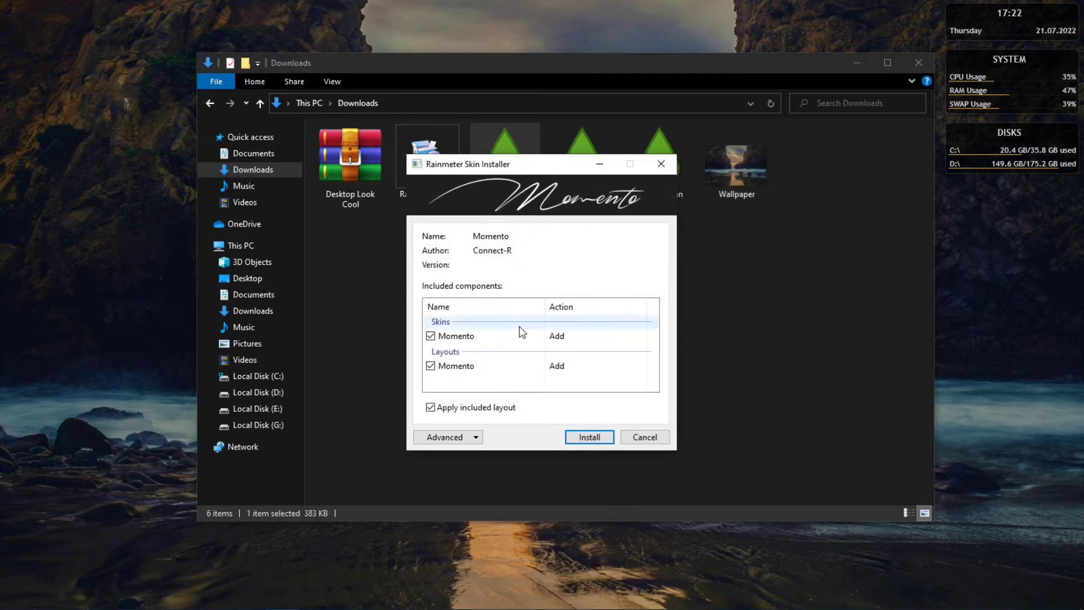
click(585, 438)
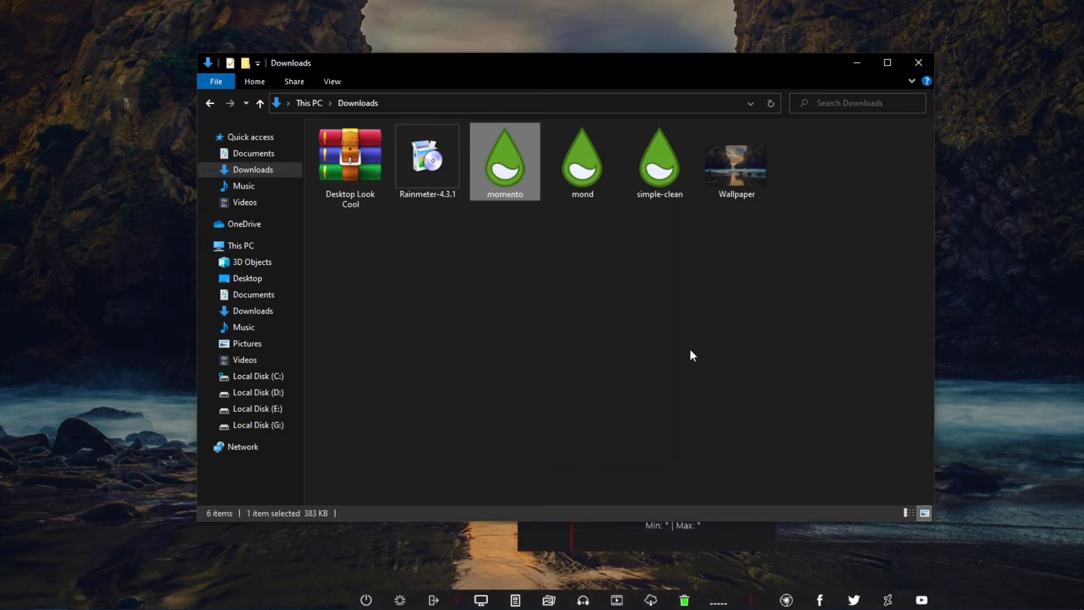
click(852, 59)
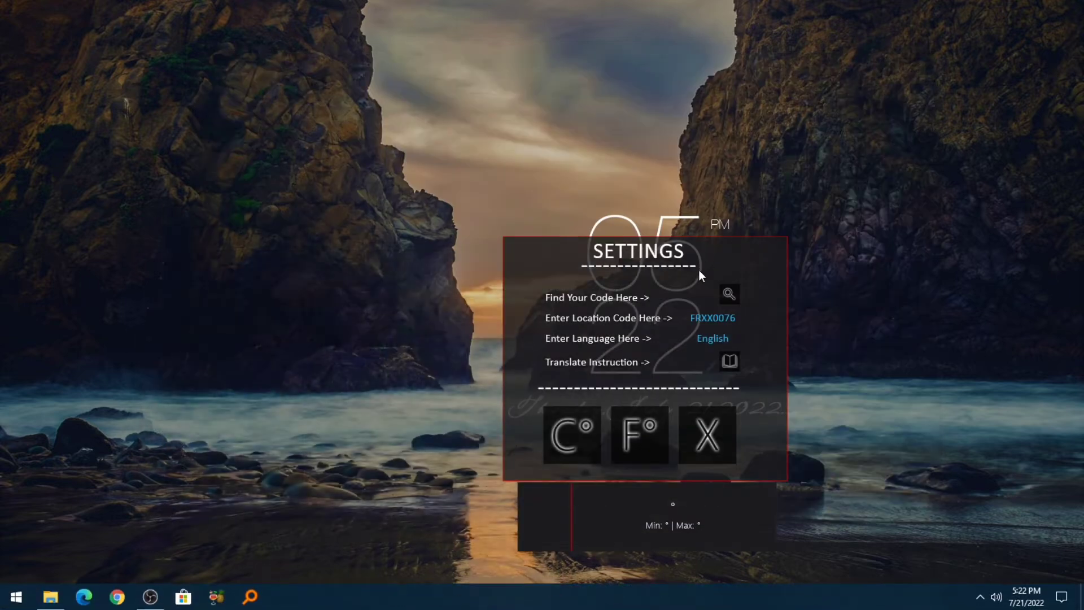
- Unload the Momento weather settings, clock and weather skins from the desktop, leaving only the icon dock
right_click(689, 275)
click(731, 425)
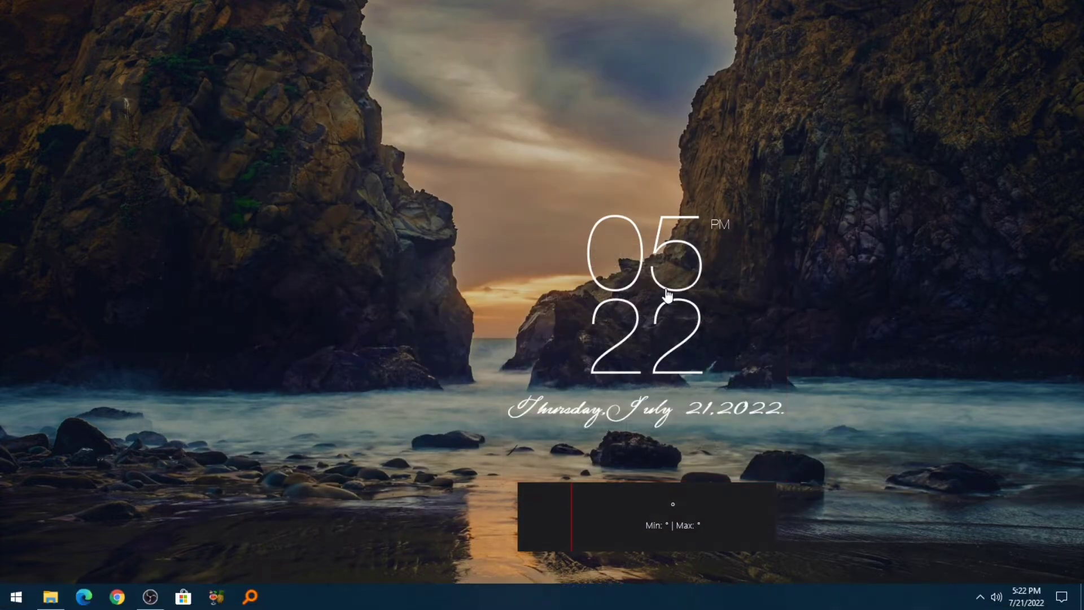
right_click(667, 289)
click(709, 441)
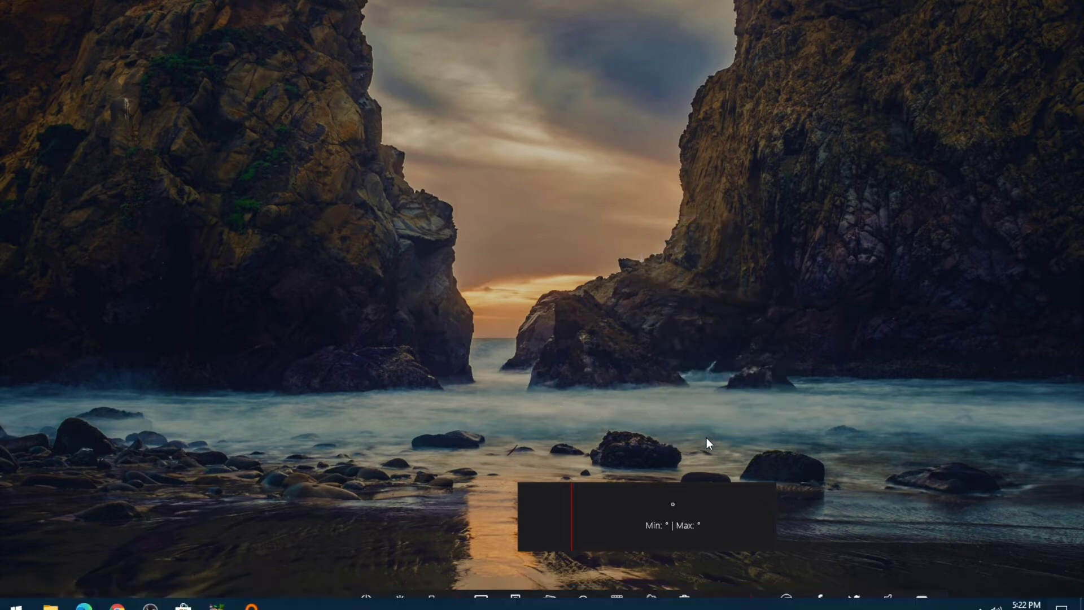
right_click(716, 514)
click(738, 508)
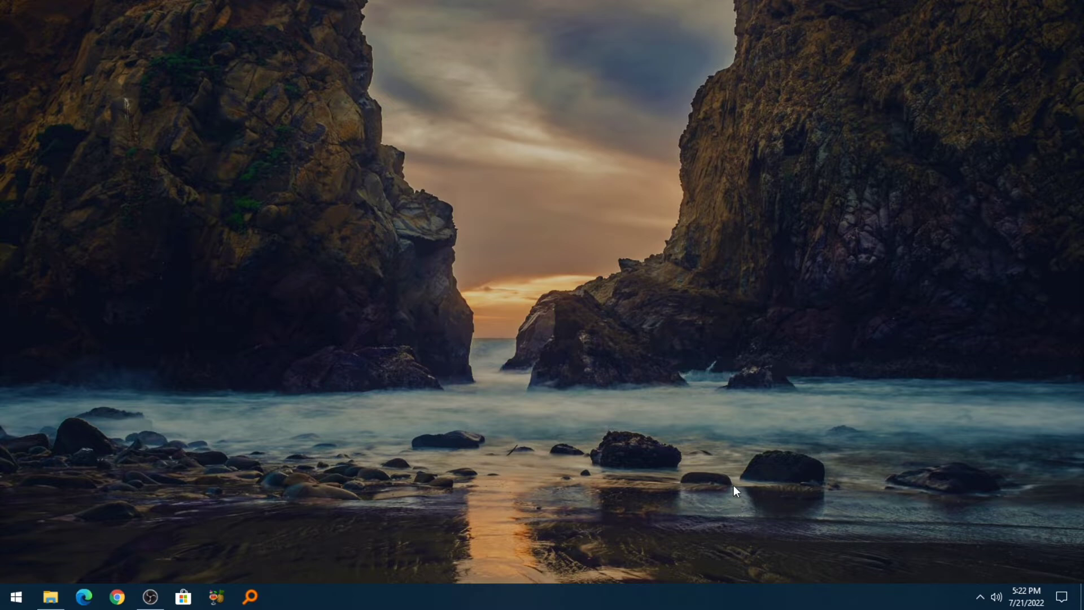
right_click(691, 380)
click(715, 435)
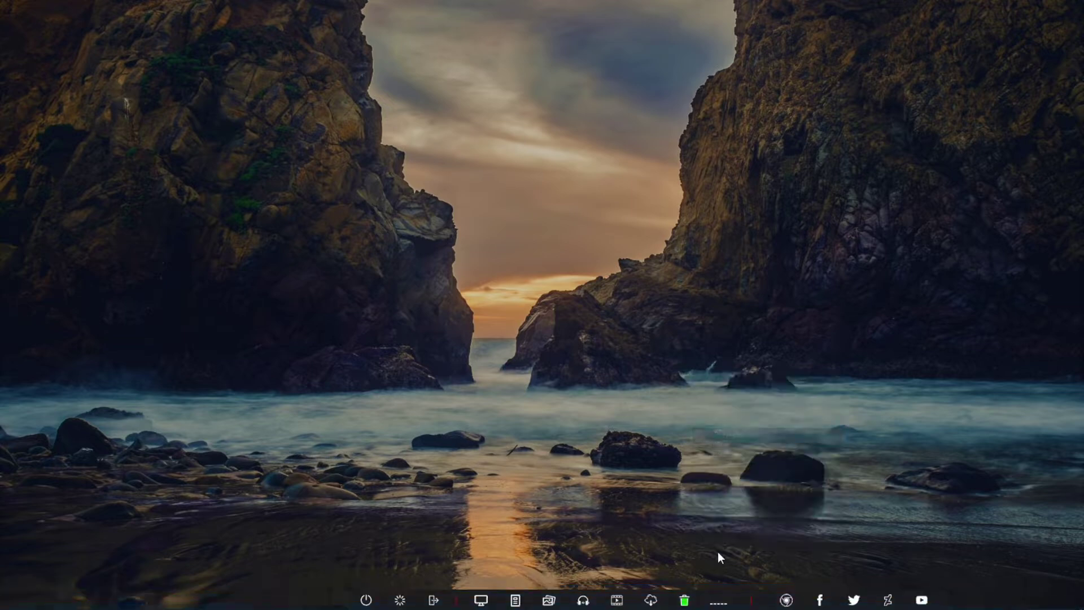
- Move the Momento icon dock up above the taskbar area and open its Folders skin file for editing
drag(712, 603, 620, 549)
right_click(649, 541)
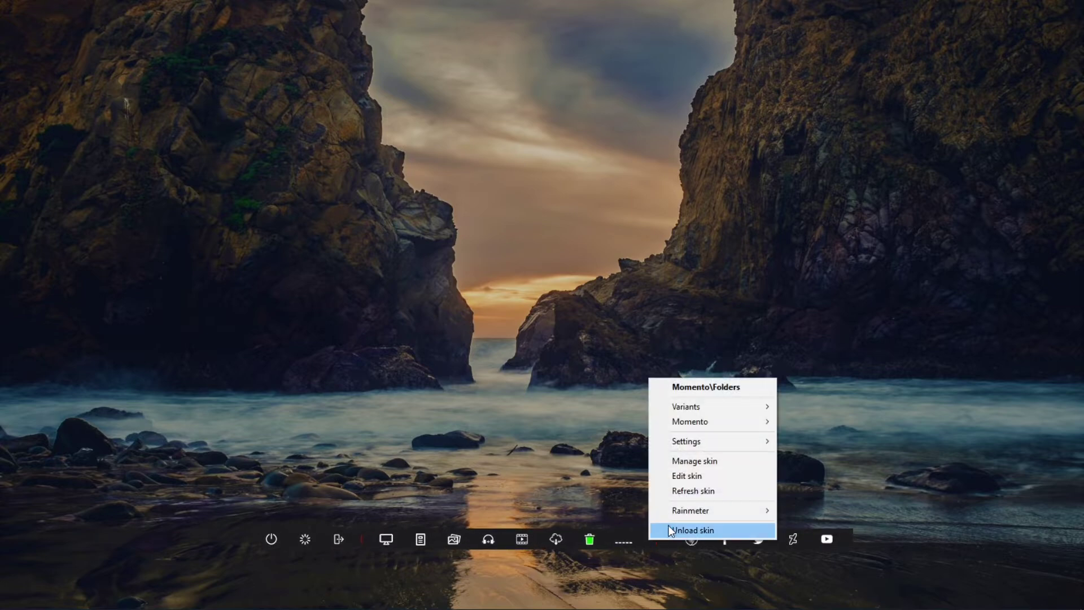
click(686, 477)
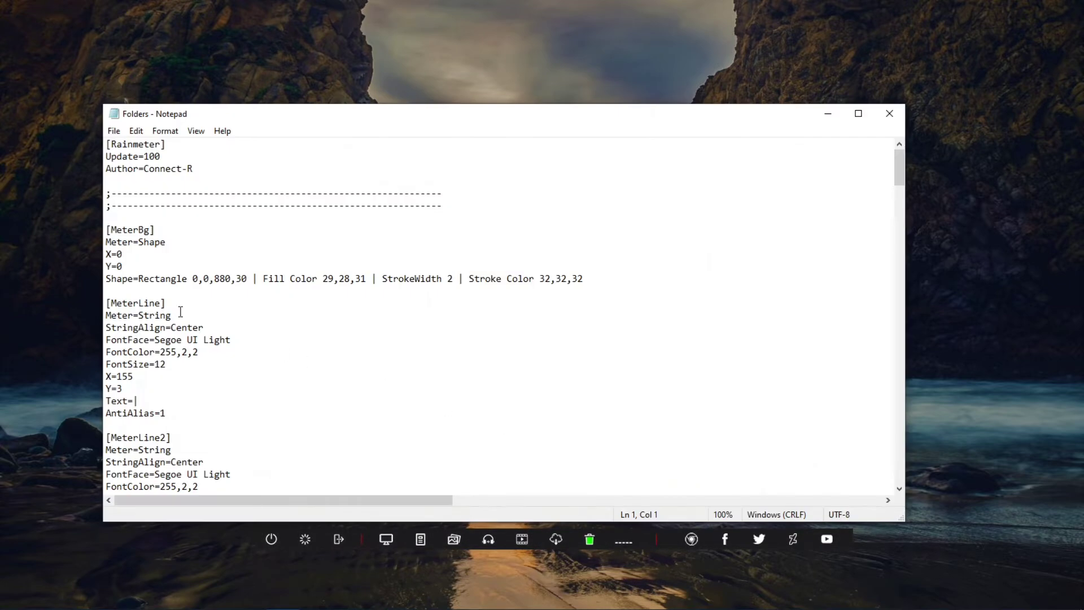
- Enclose the Shape line under [MeterBg] in square brackets, save and close the file, and refresh the Folders skin
click(106, 279)
text([)
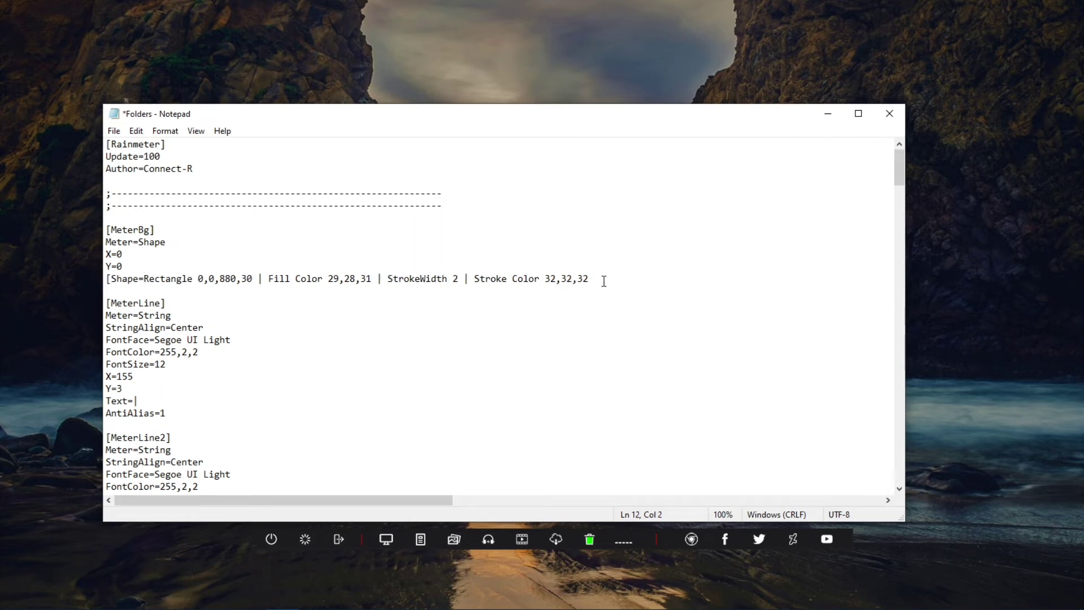
text(])
click(113, 130)
click(163, 189)
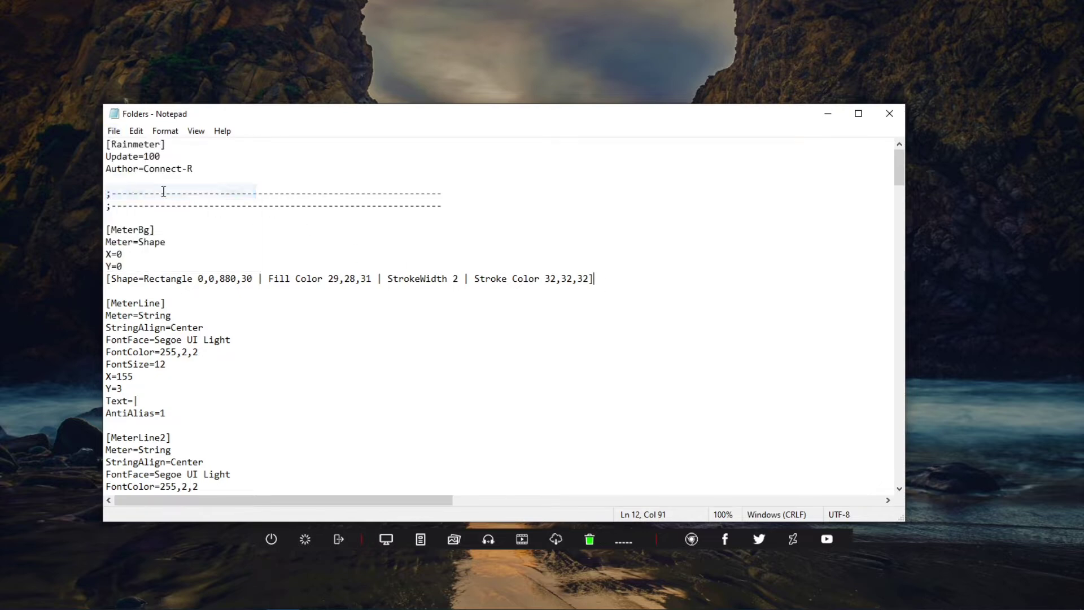
click(889, 113)
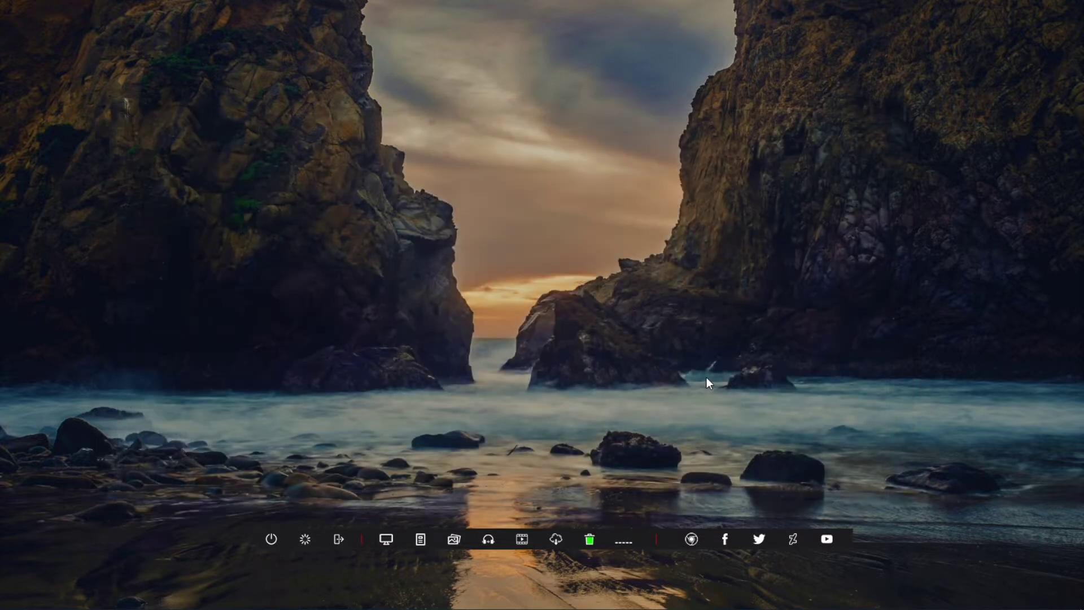
right_click(672, 537)
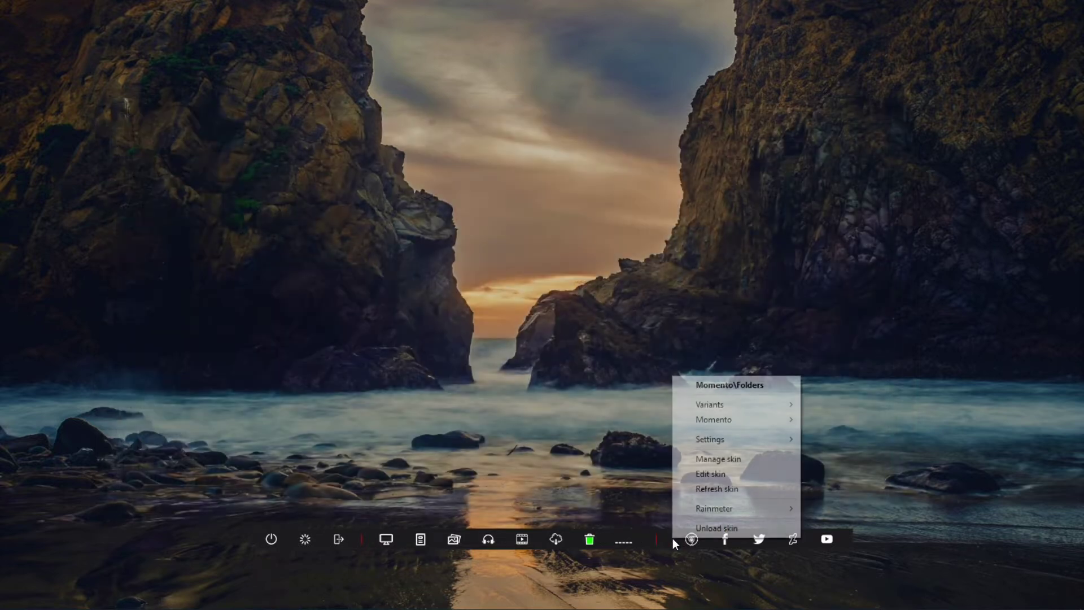
click(717, 489)
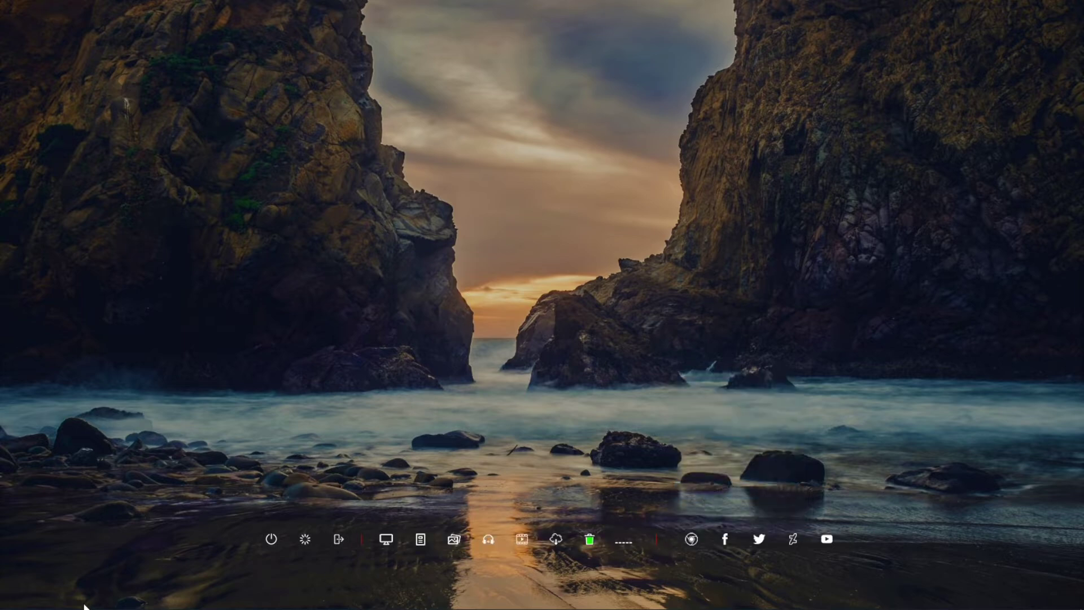
- Install the mond skin package from Downloads with Apply included layout turned off
click(50, 597)
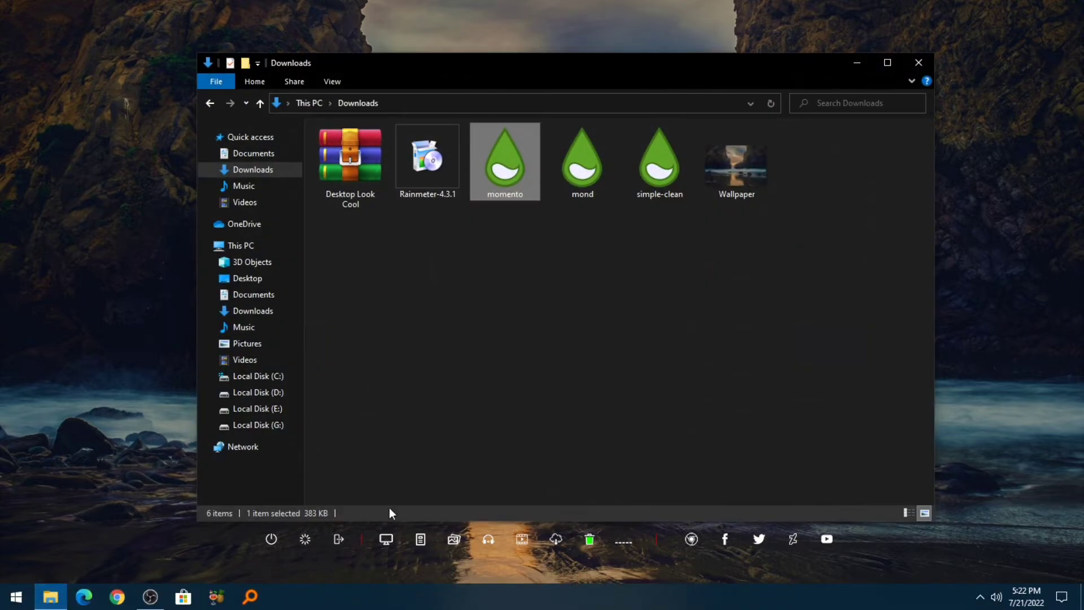
click(595, 196)
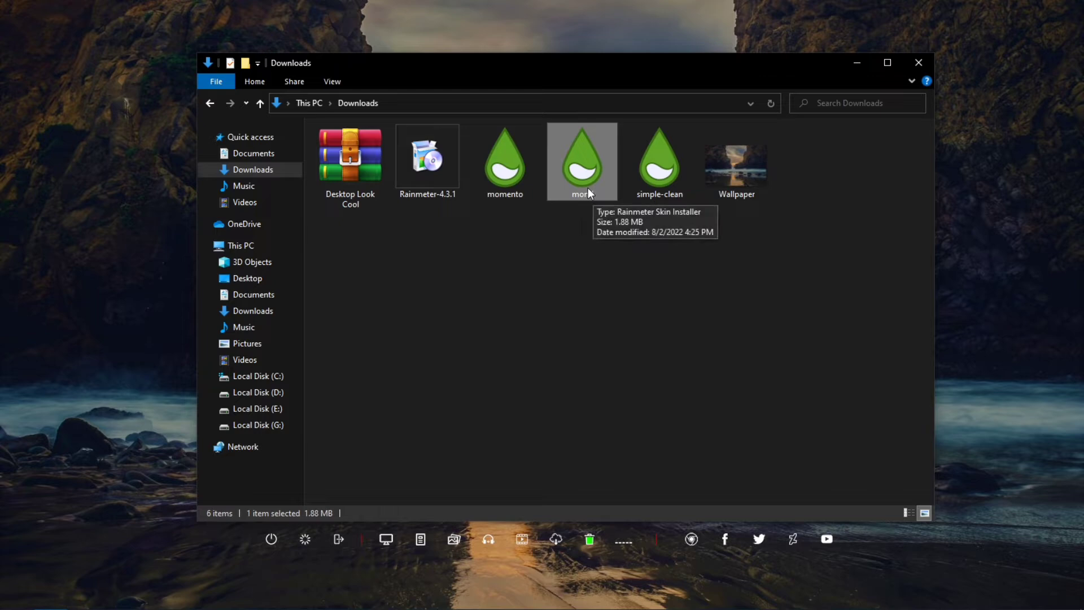
double_click(587, 187)
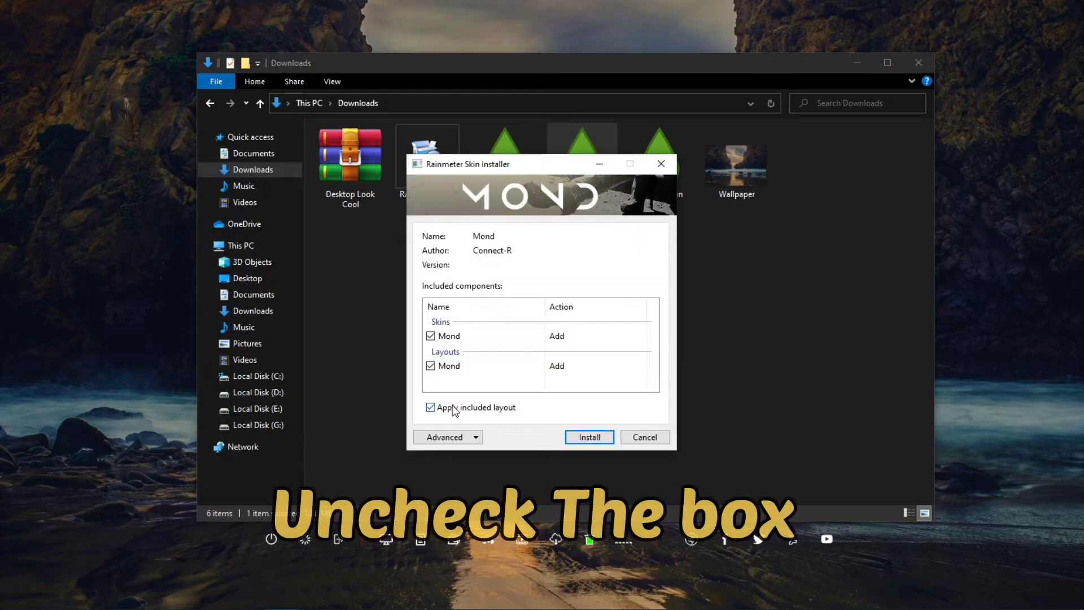
click(487, 411)
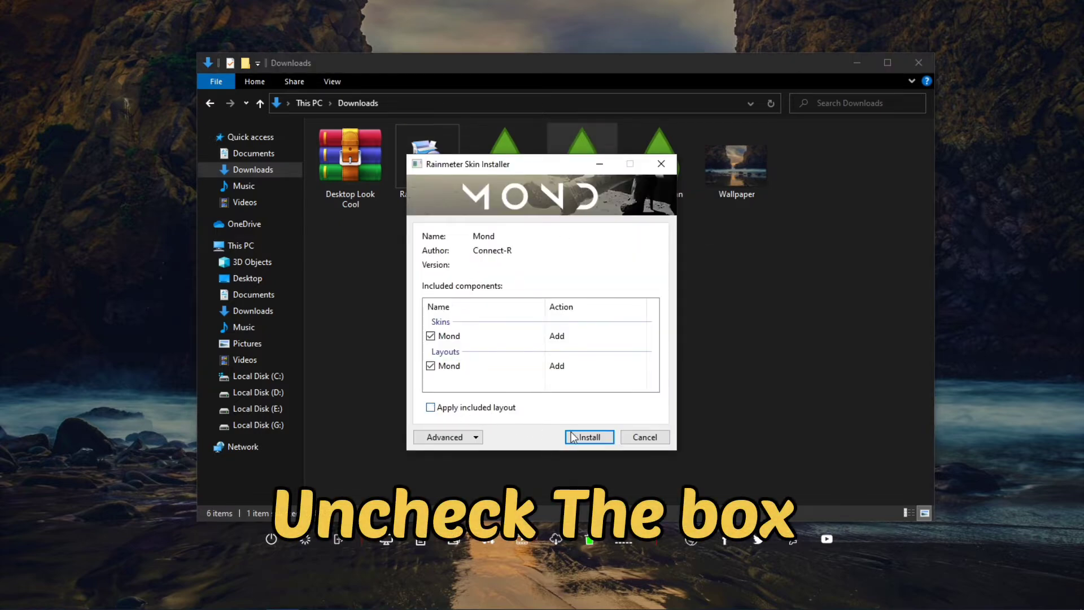
click(585, 438)
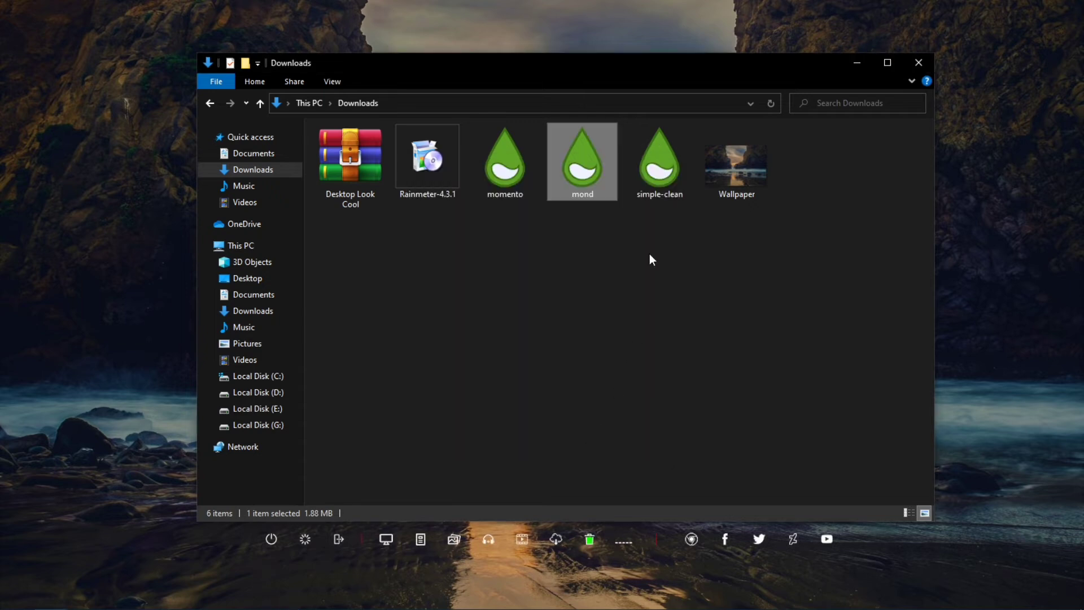
- Install the simple-clean skin package without applying its included layout, and close the Downloads window
double_click(659, 191)
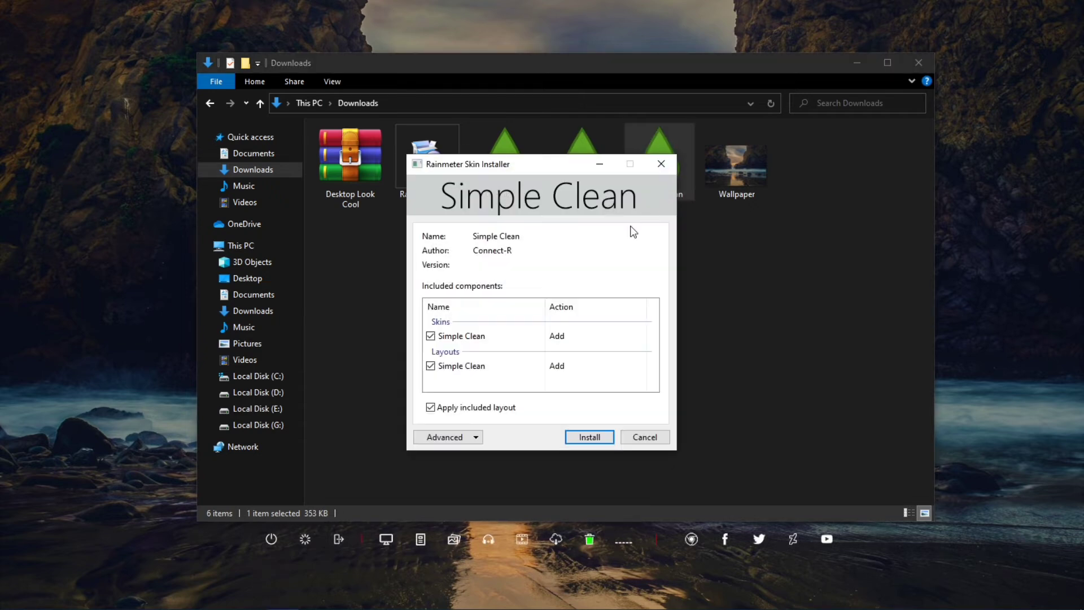
click(474, 410)
click(572, 438)
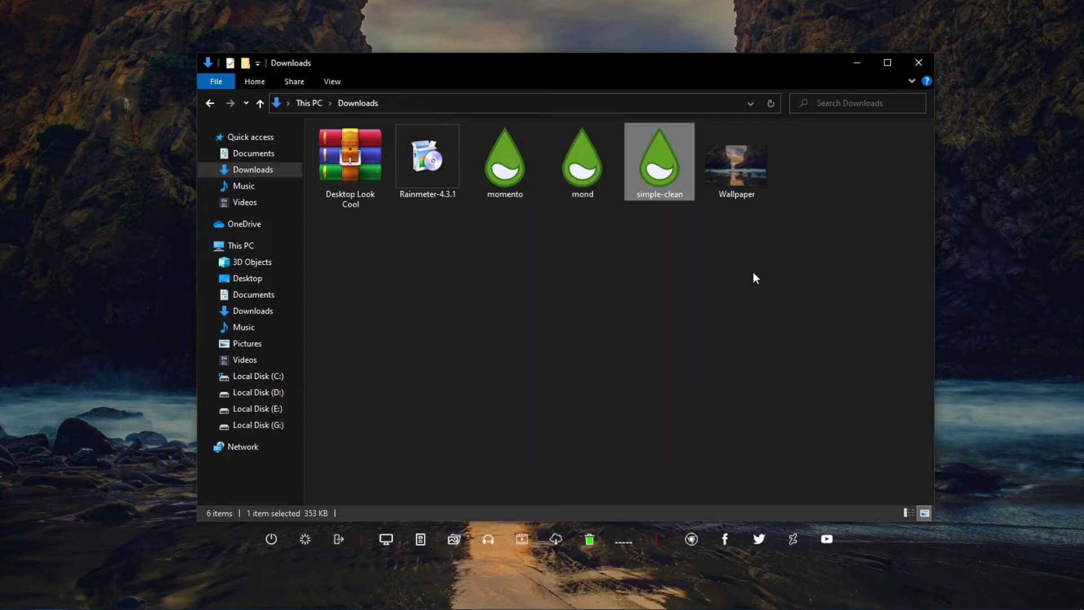
click(917, 62)
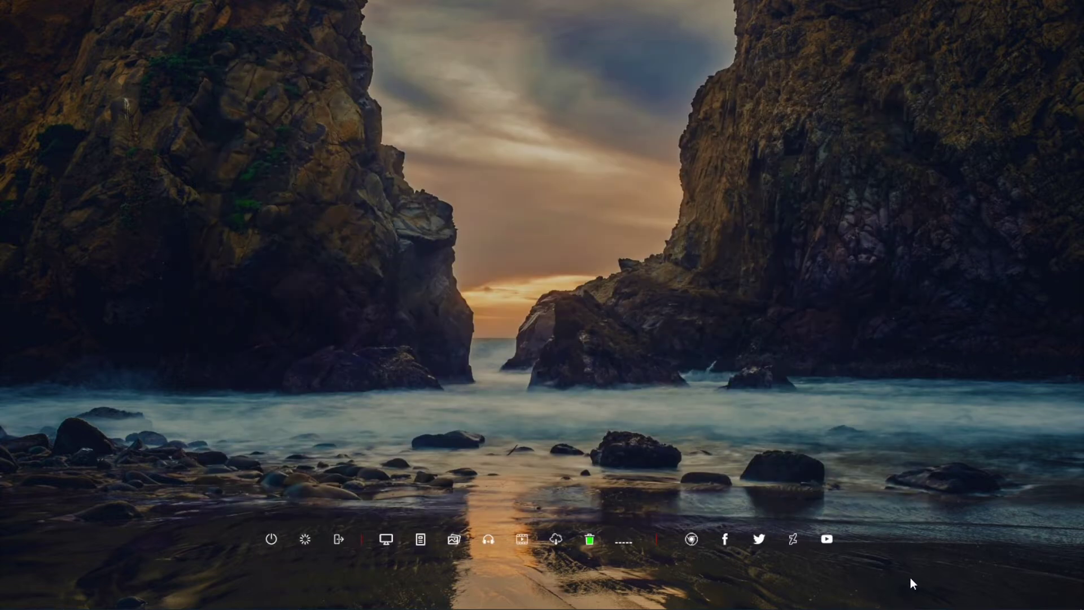
- Open the Rainmeter manager and load the Clock.ini skin from Mond's Clock folder
click(978, 598)
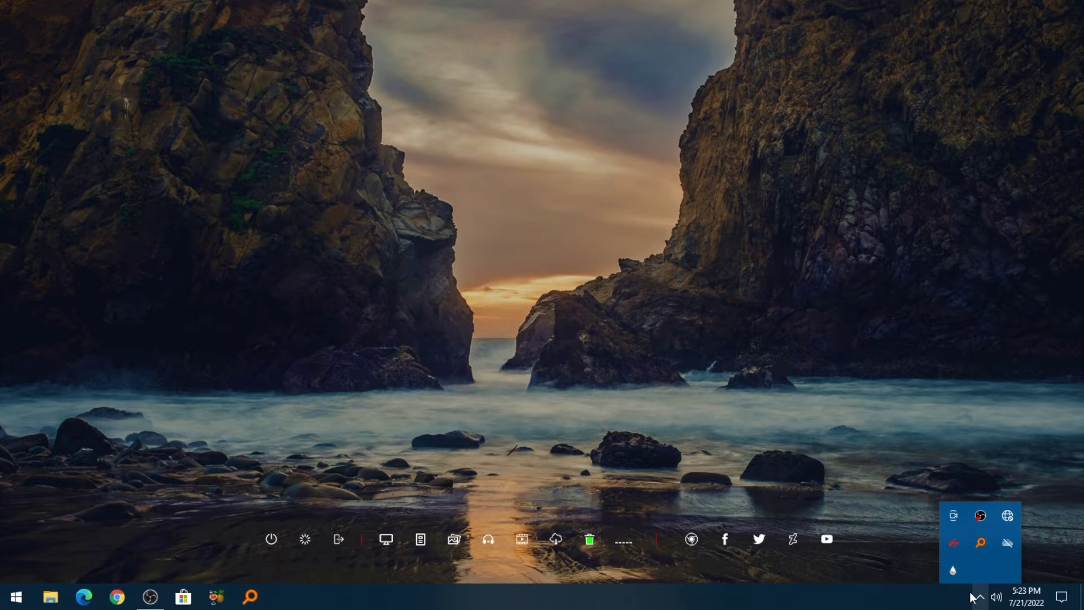
click(953, 570)
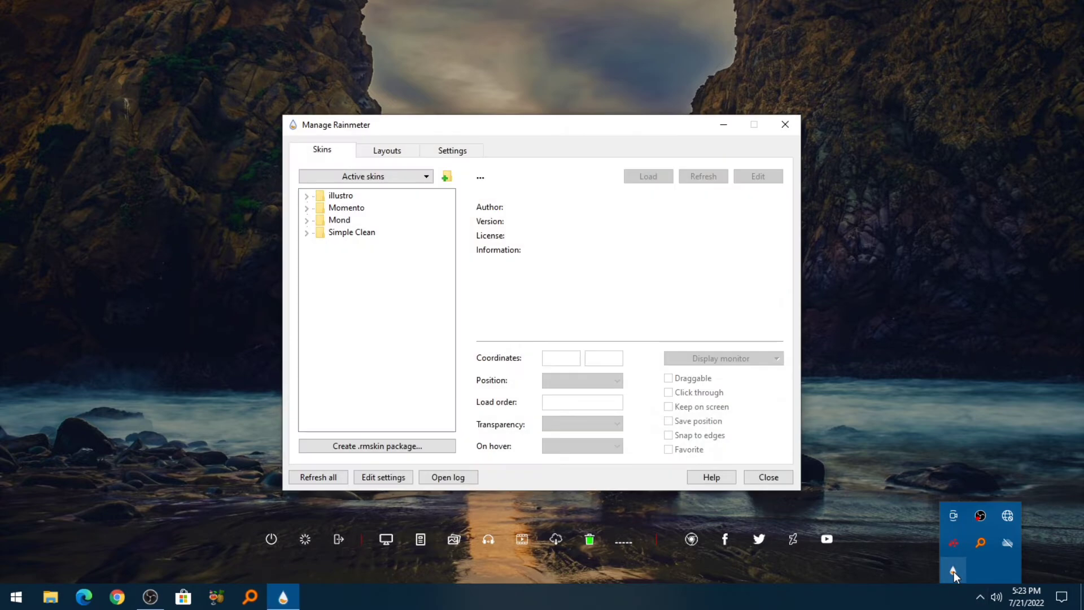
click(306, 220)
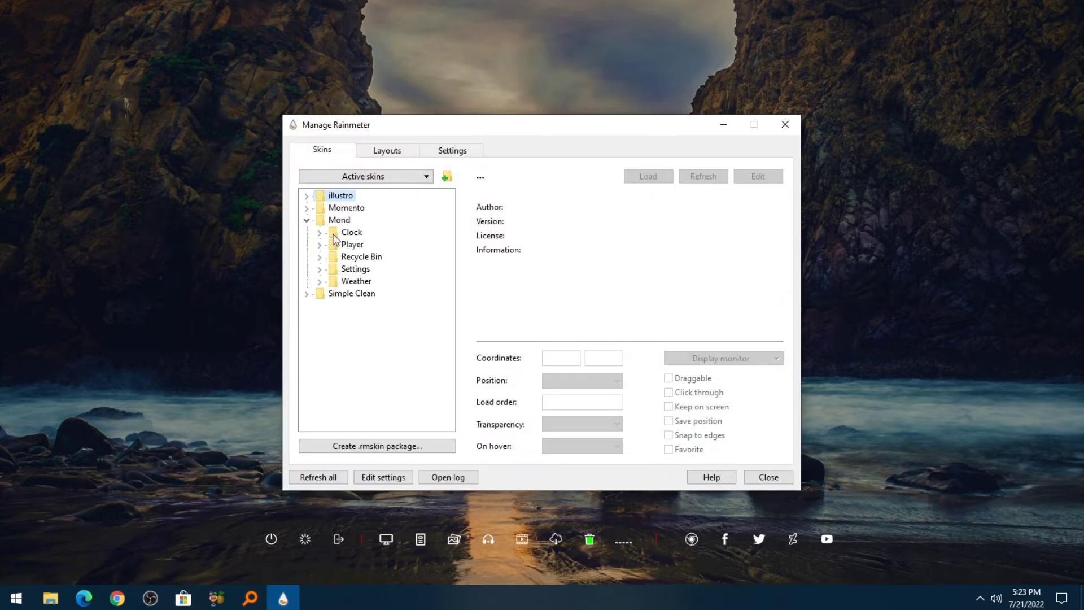
click(319, 232)
click(362, 246)
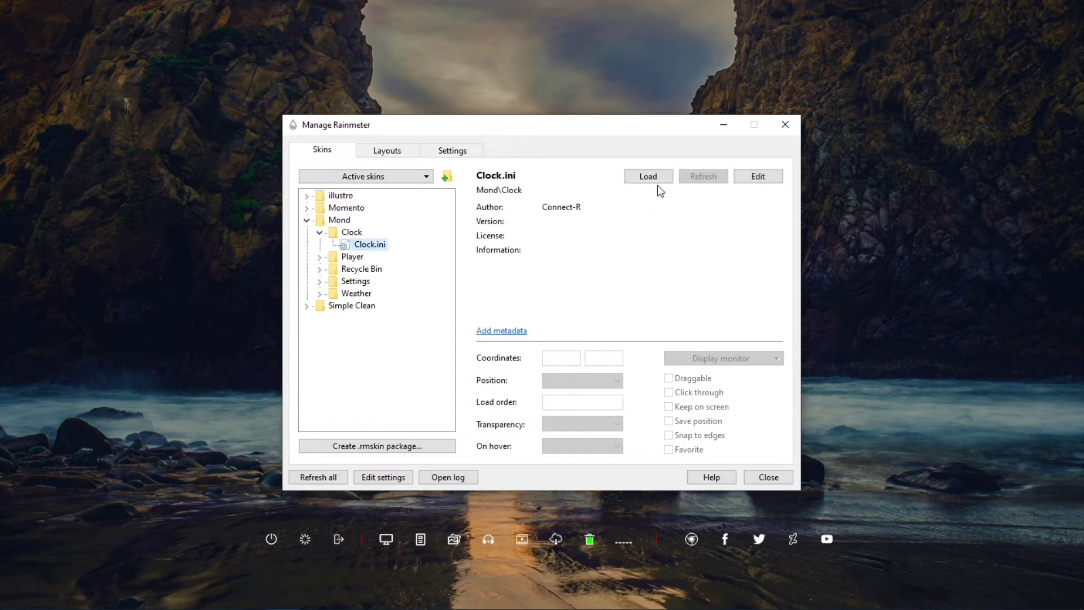
click(658, 176)
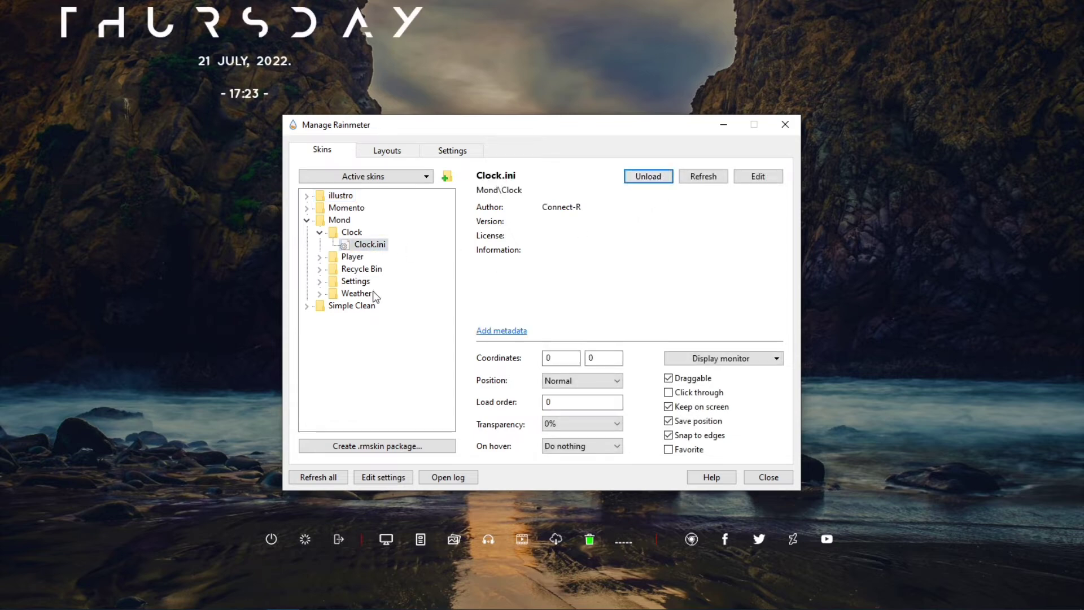
- Load the Visualizer.ini skin from Simple Clean's Vizualiser folder, minimize the manager, and place the visualizer centred just above the icon dock
click(308, 307)
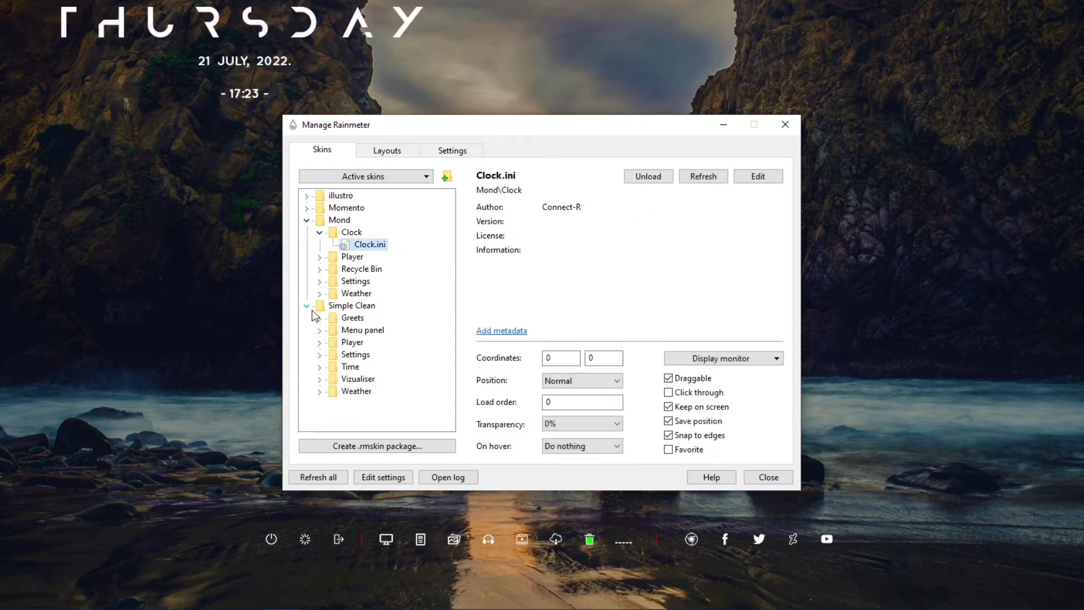
click(319, 379)
click(366, 392)
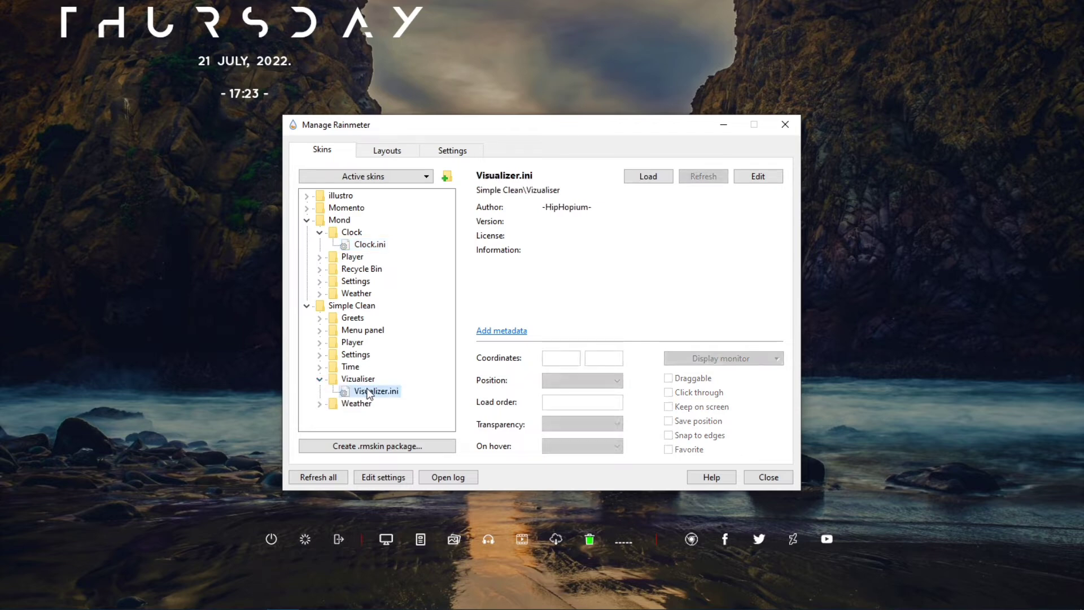
click(658, 180)
click(722, 123)
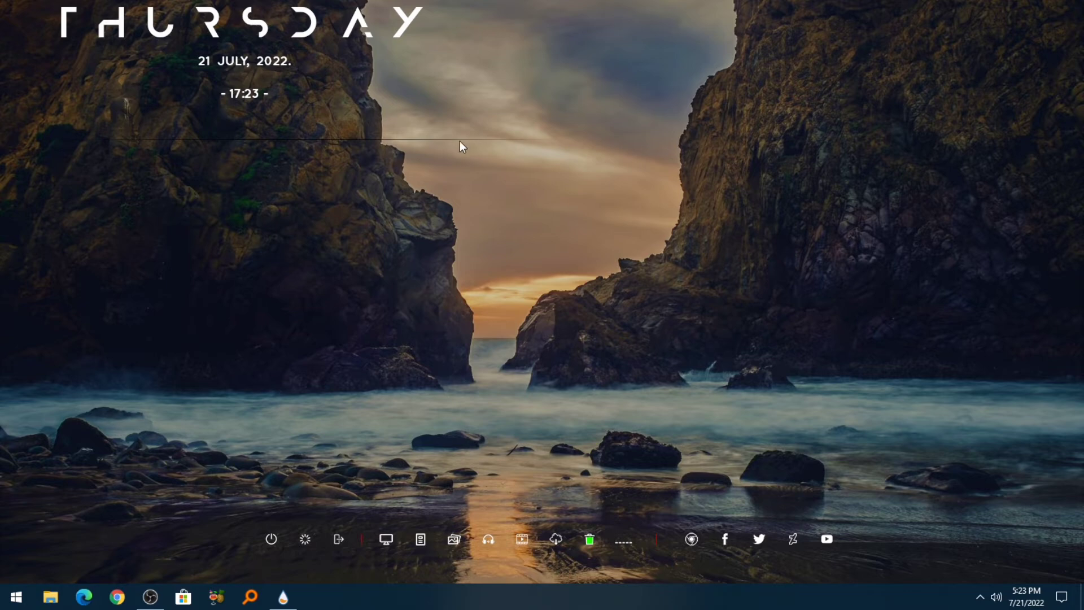
drag(459, 141, 703, 465)
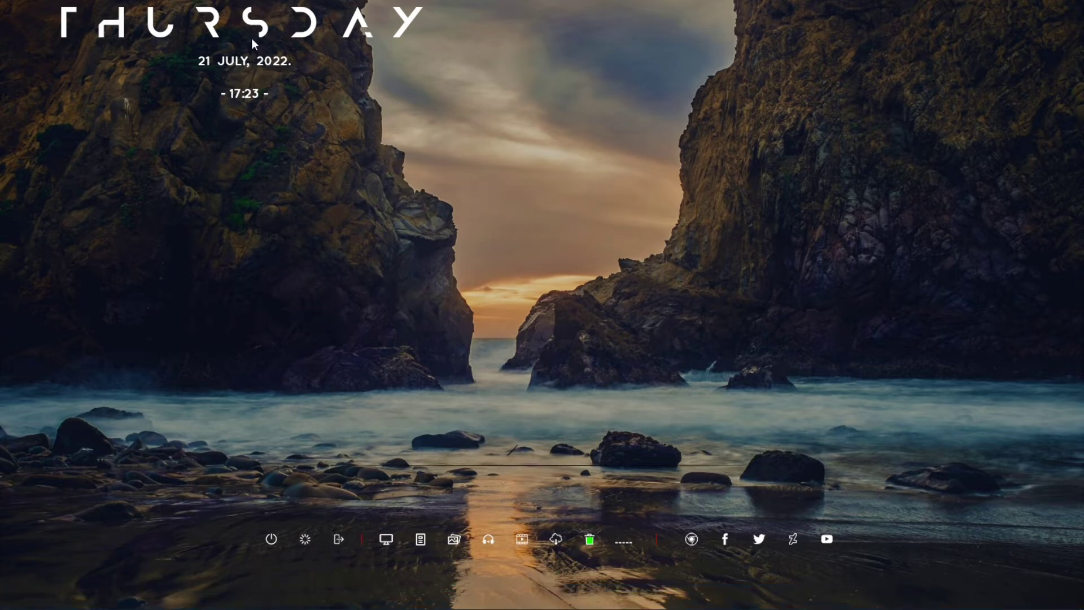
- Move the Mond clock skin to the upper centre of the desktop and enlarge it
drag(252, 38, 554, 177)
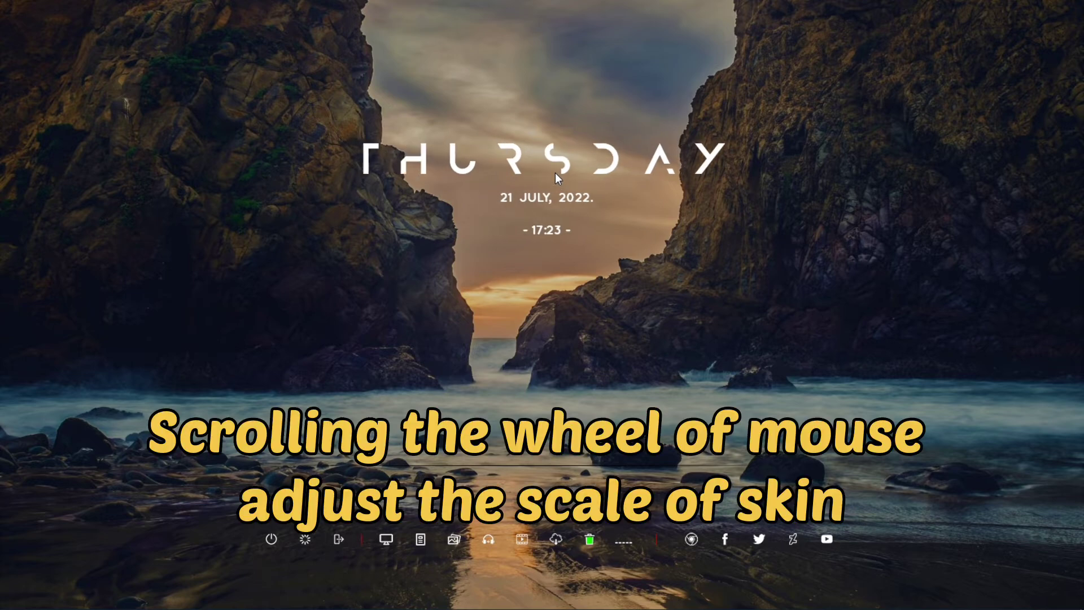
scroll(554, 173, up, 5)
scroll(571, 180, up, 2)
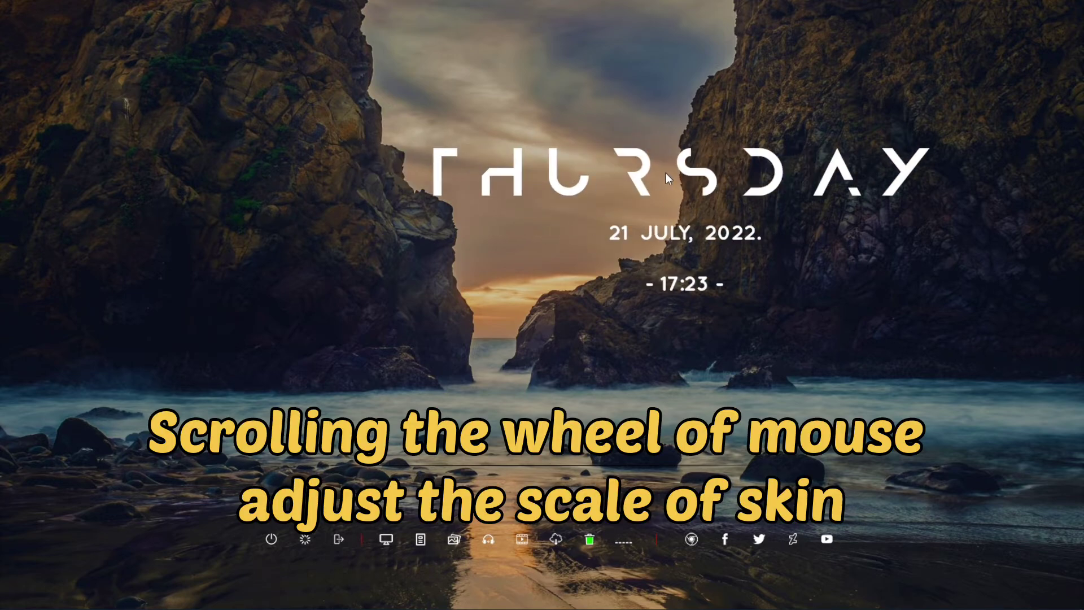
drag(666, 173, 523, 126)
- Turn on Click through for the Mond clock skin
right_click(530, 130)
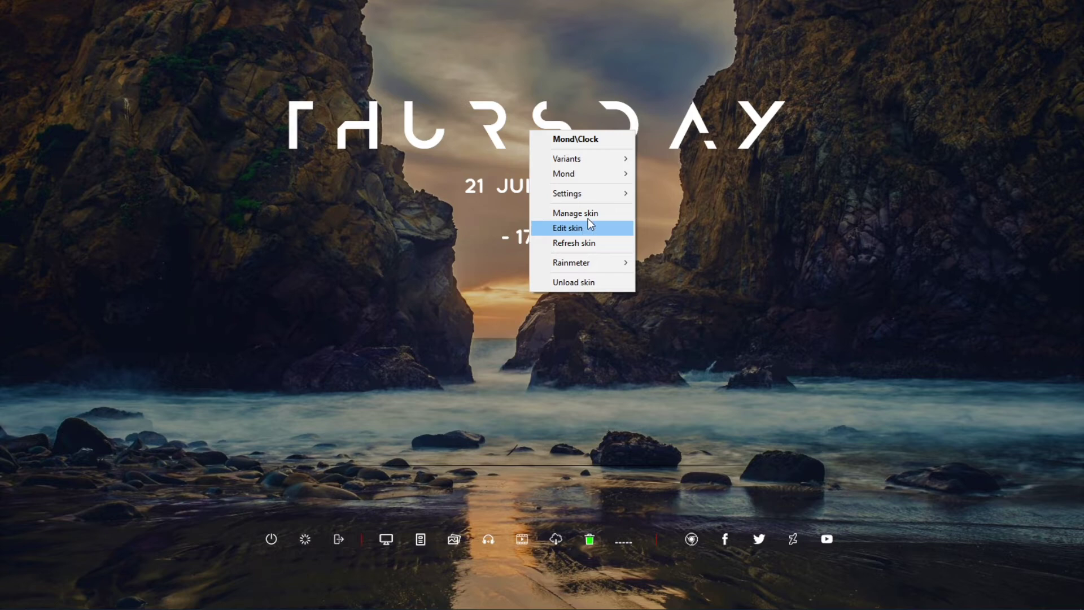
mouse_move(593, 193)
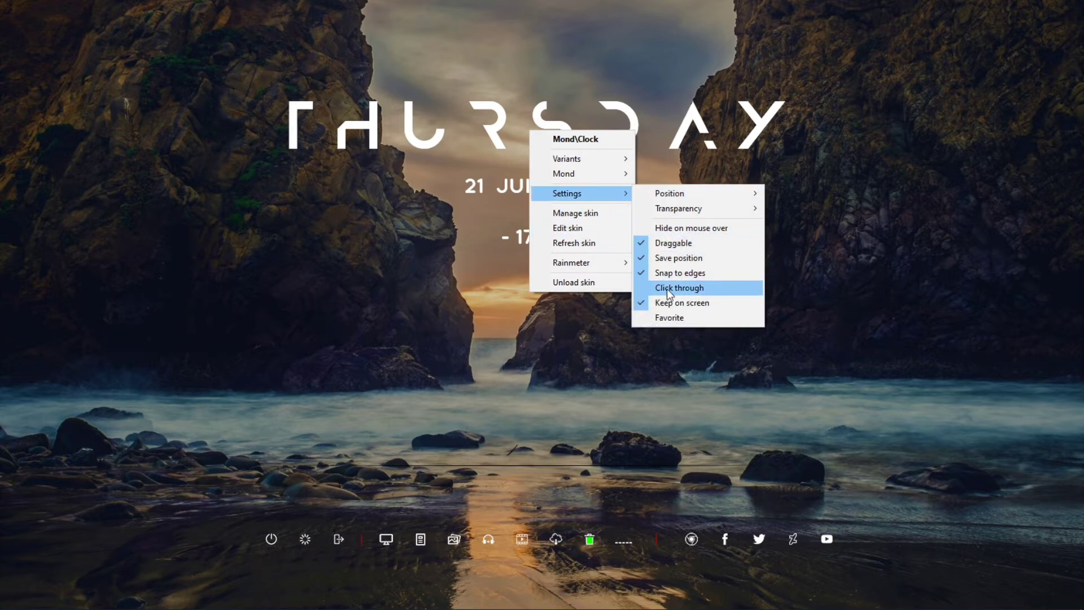
click(685, 288)
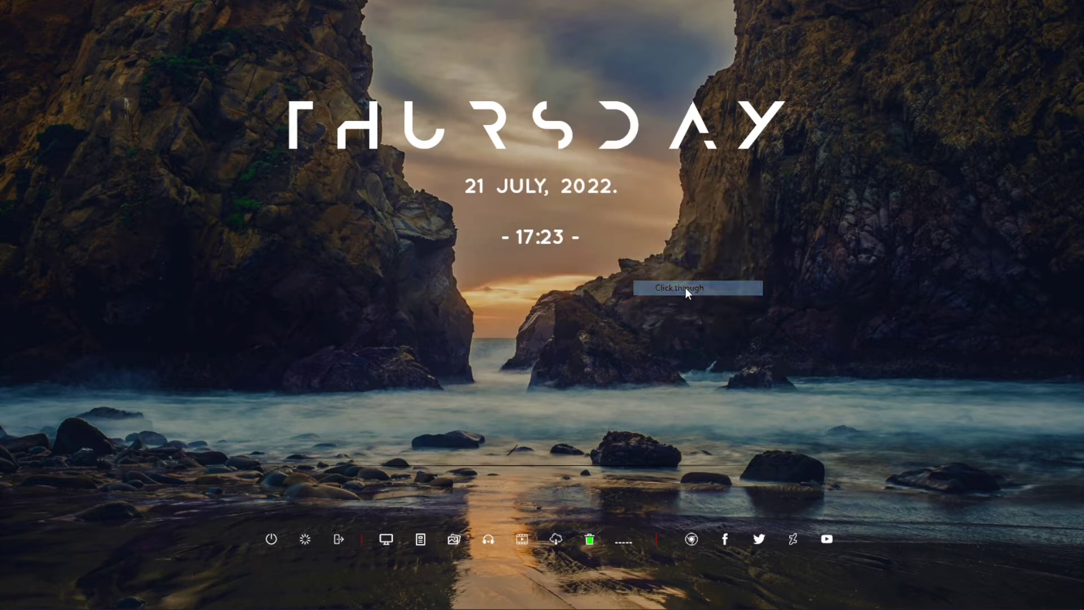
- Open the visualizer skin's file for editing and set BarColor under [MeterStyle] to #White#
right_click(581, 464)
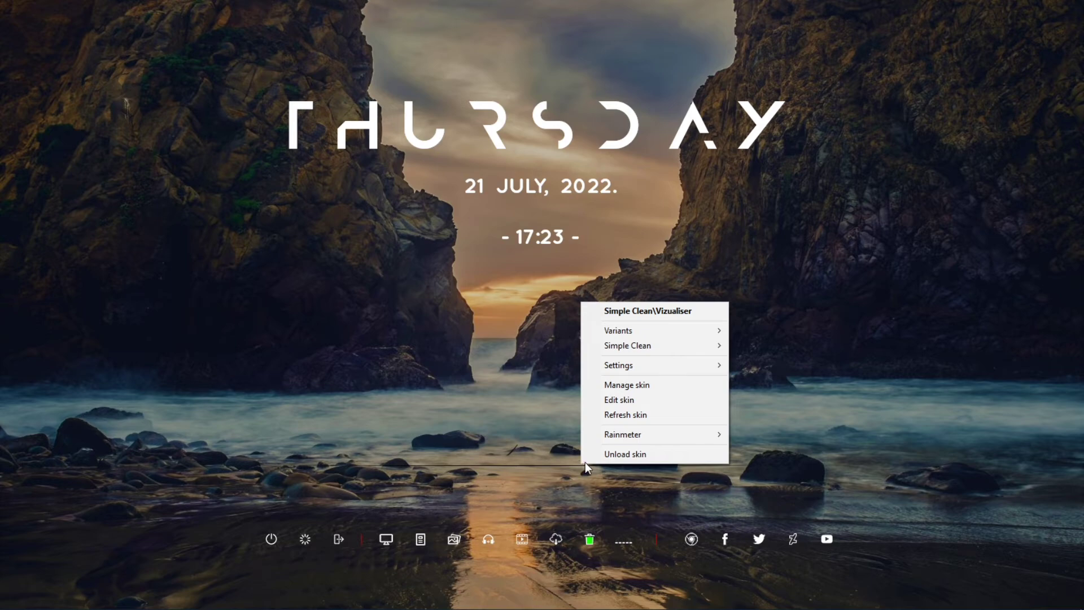
click(640, 400)
drag(464, 119, 811, 186)
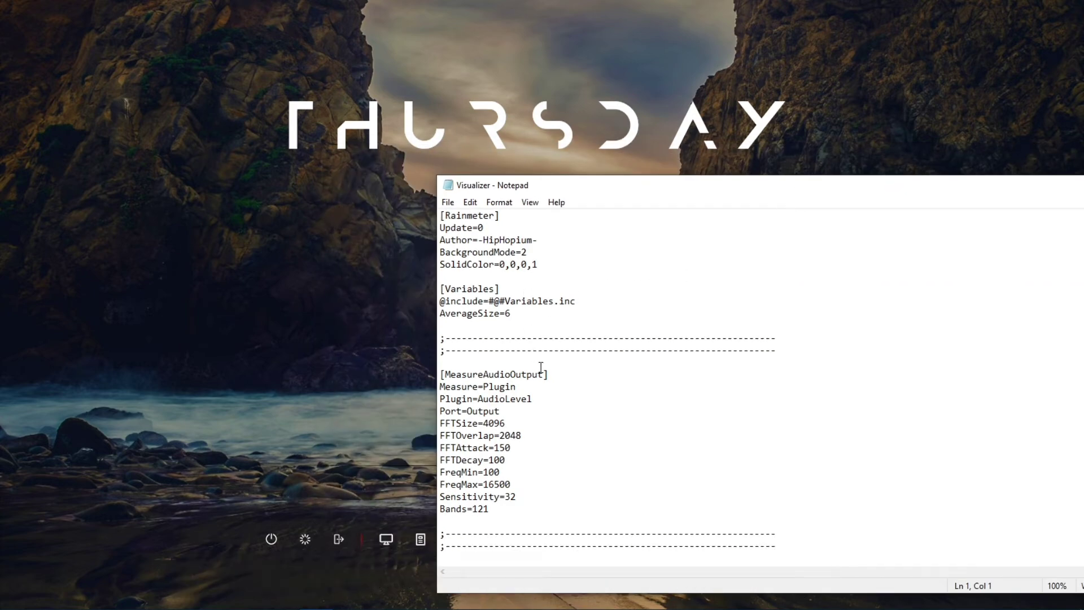
scroll(541, 367, down, 4)
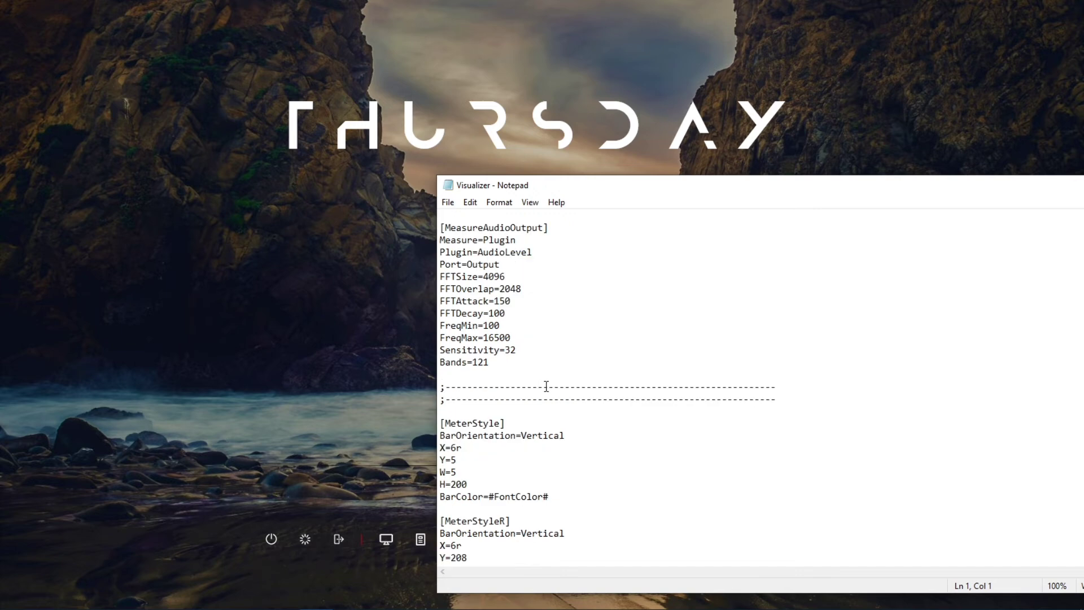
click(545, 503)
click(541, 500)
key(BackSpace)
key(BackSpace)
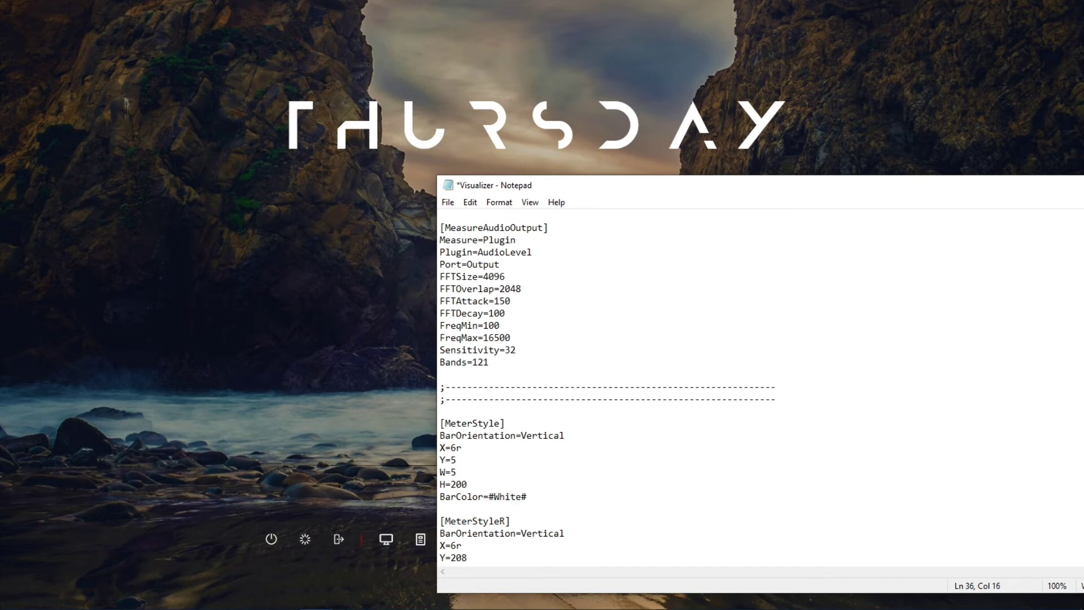
- Set BarColor under [MeterStyleR] to #White#
scroll(648, 478, down, 2)
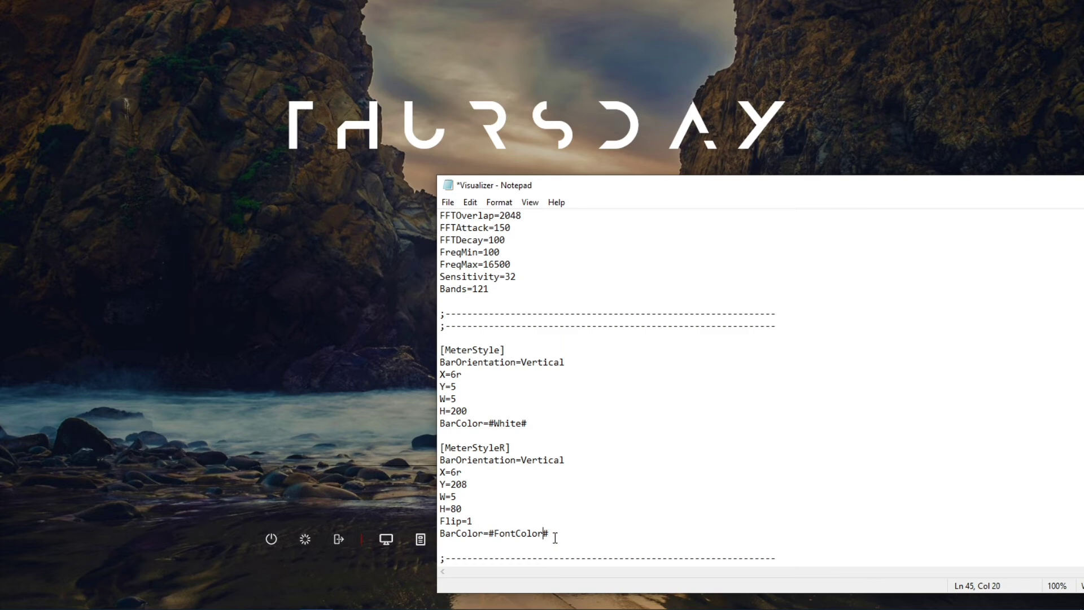
key(BackSpace)
key(BackSpace)
key(BackSpace)
key(BackSpace)
key(BackSpace)
key(BackSpace)
- Set ImageTint under [MeterLine] at the end of the visualizer file to #White#
drag(988, 198, 805, 95)
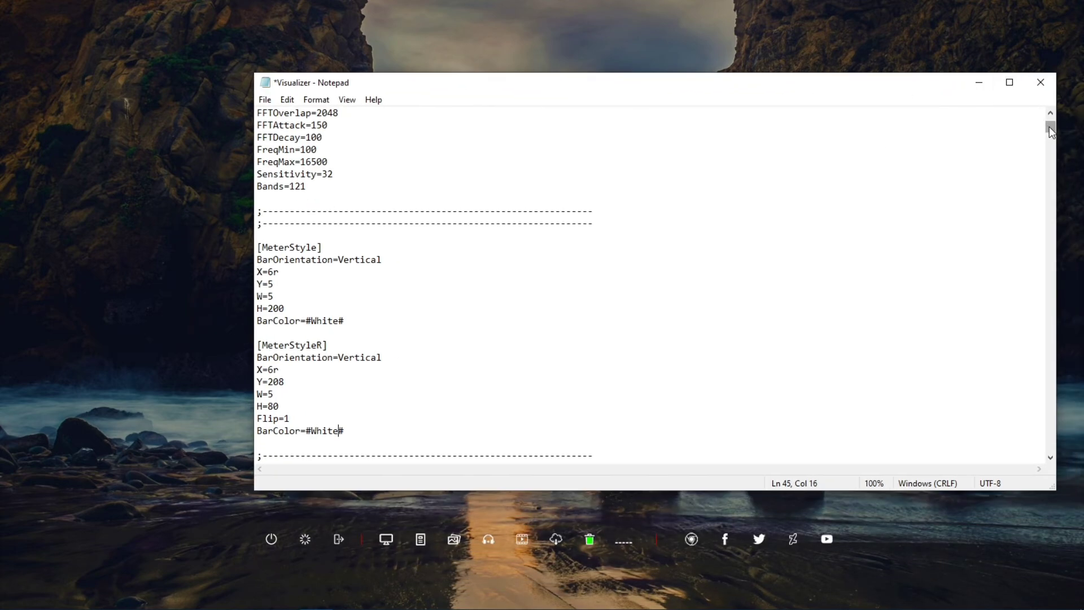
drag(1048, 127, 1027, 460)
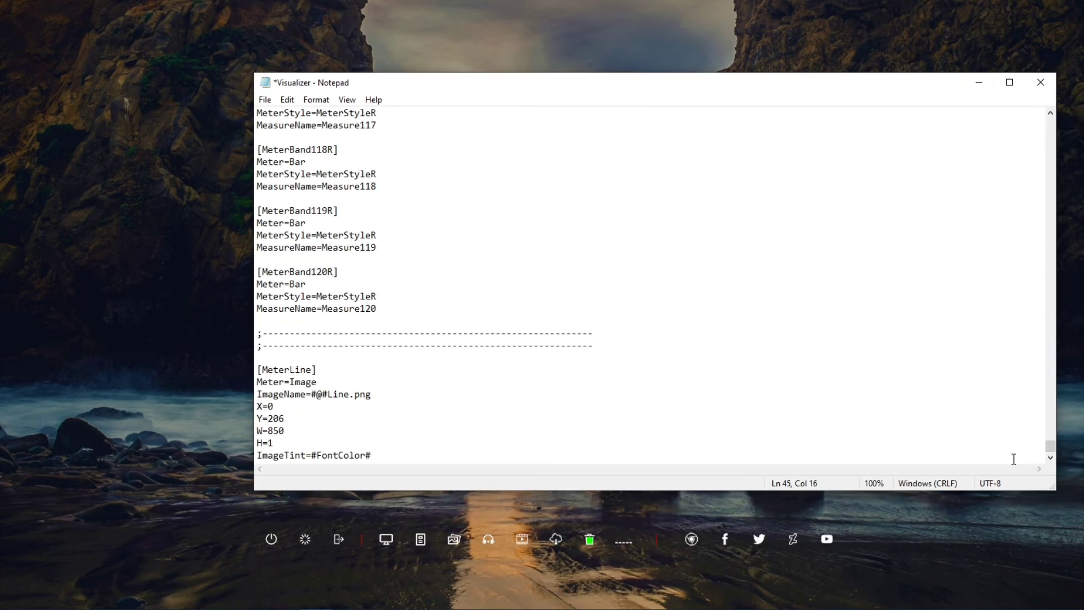
click(366, 455)
key(BackSpace)
key(BackSpace)
key(BackSpace)
text(White)
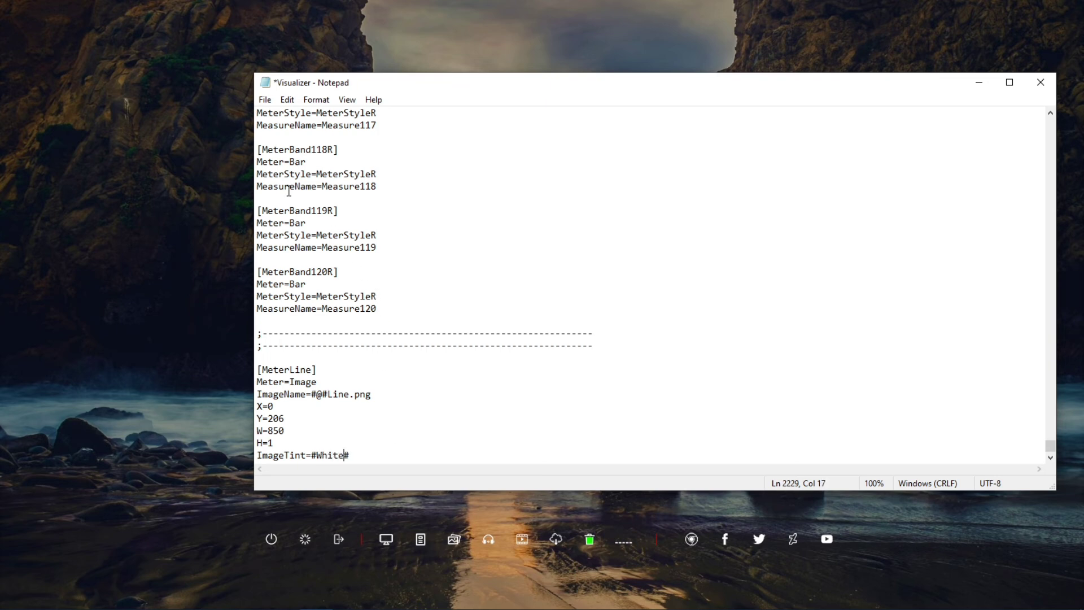
- Save and close the Visualizer file and refresh the visualizer skin
click(265, 99)
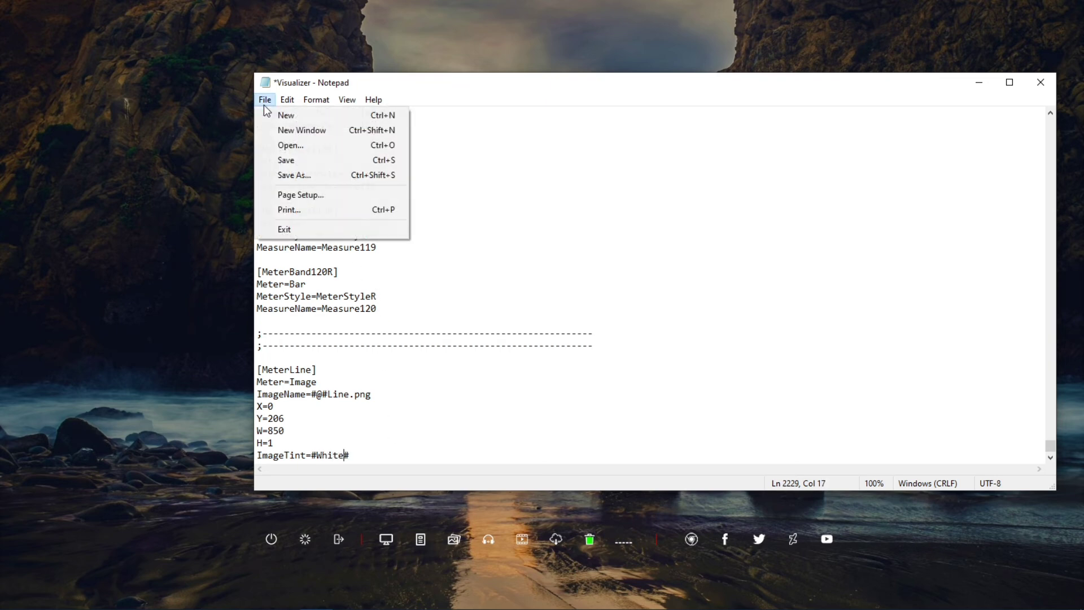
click(288, 160)
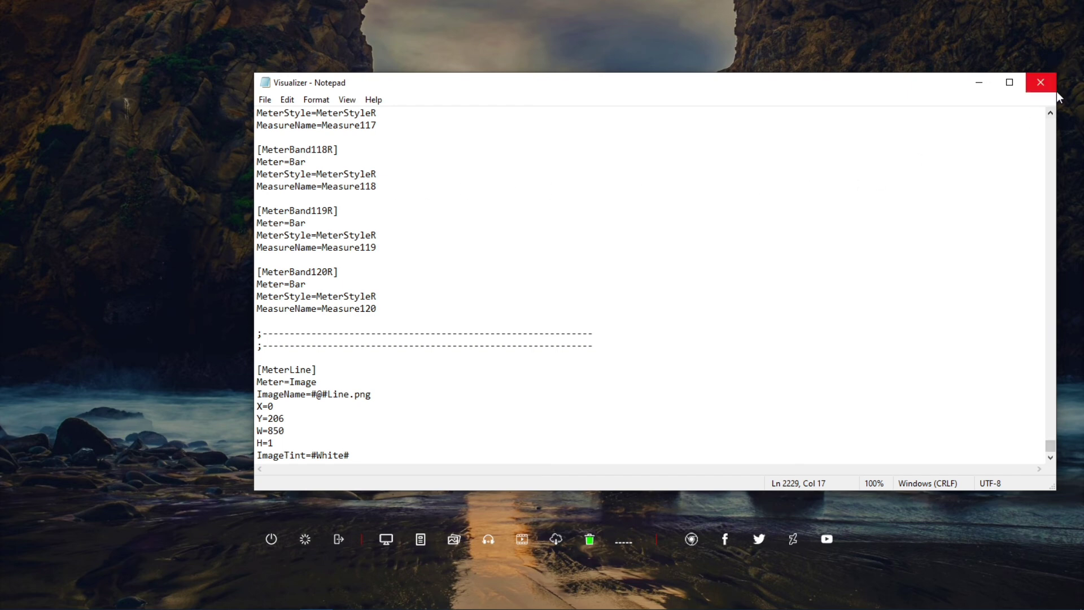
click(1040, 82)
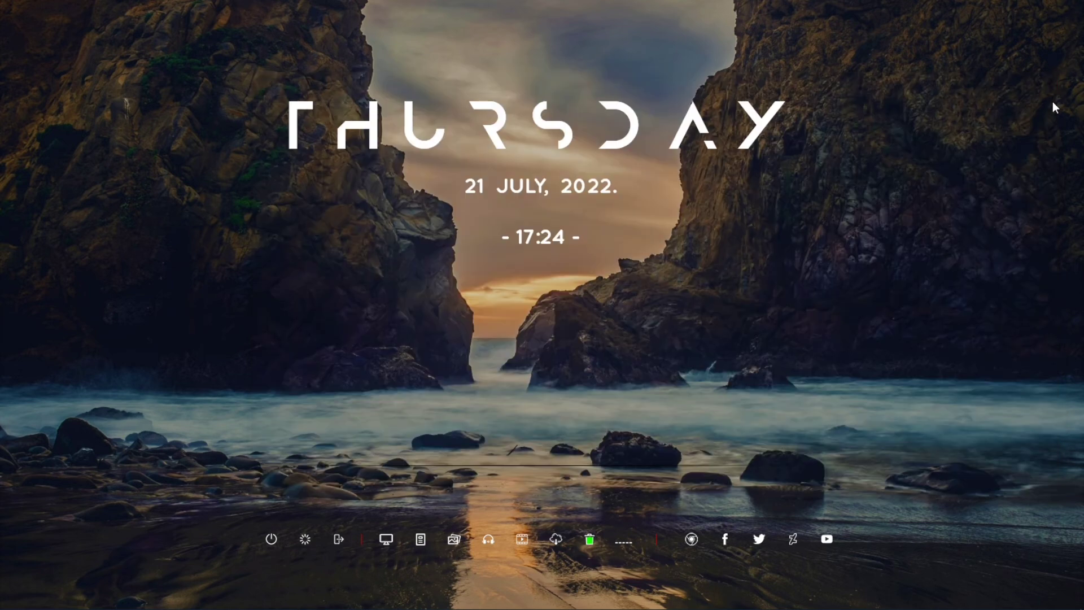
right_click(564, 465)
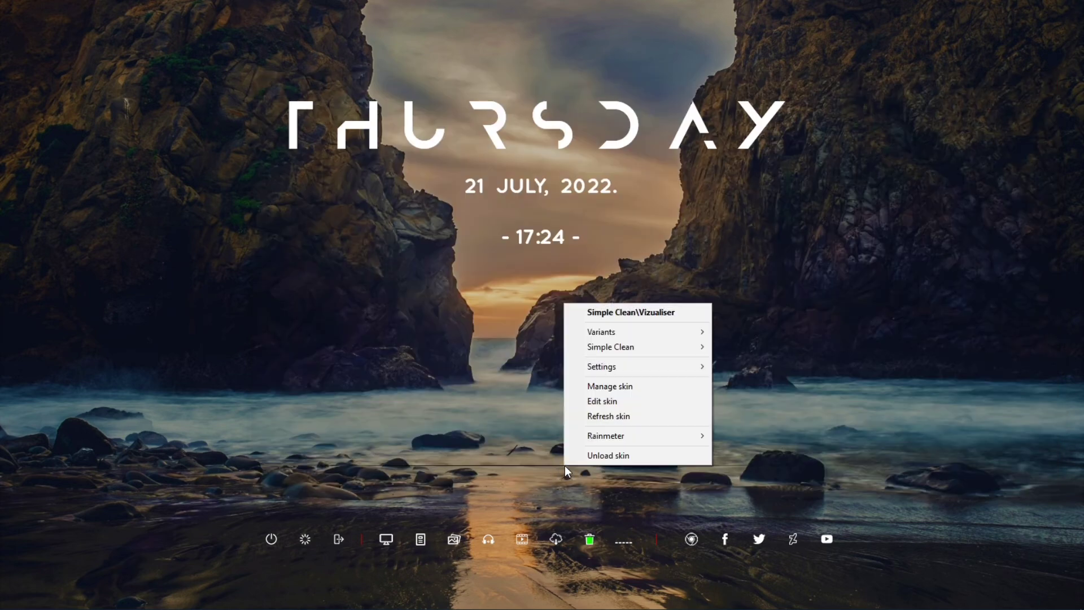
click(609, 419)
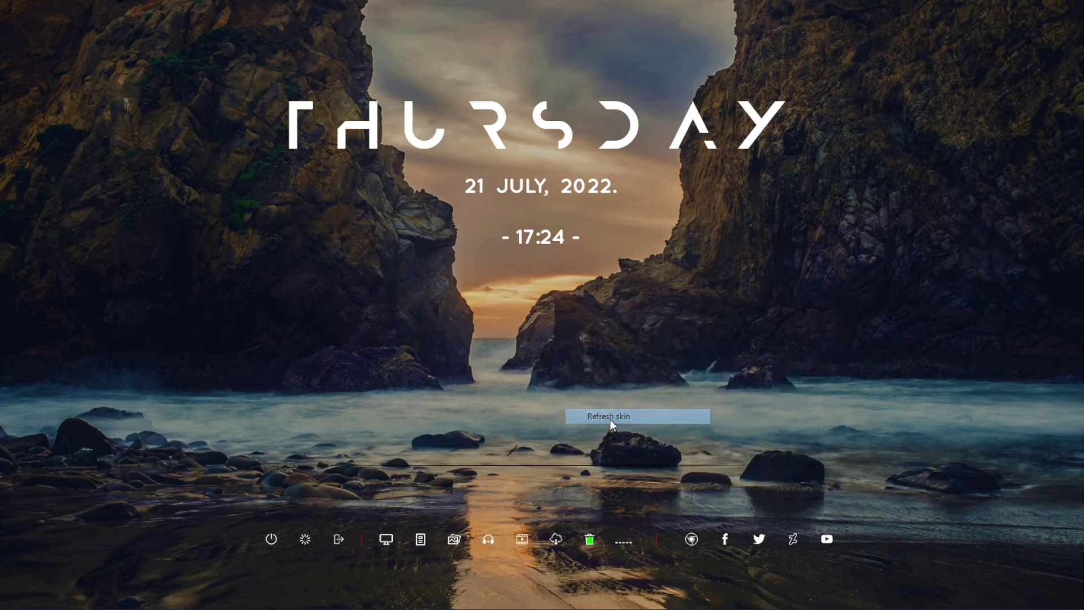
- Play the Pray track from the Music folder, close the folder, skip ahead to about 0:18, and minimize Groove Music
click(488, 538)
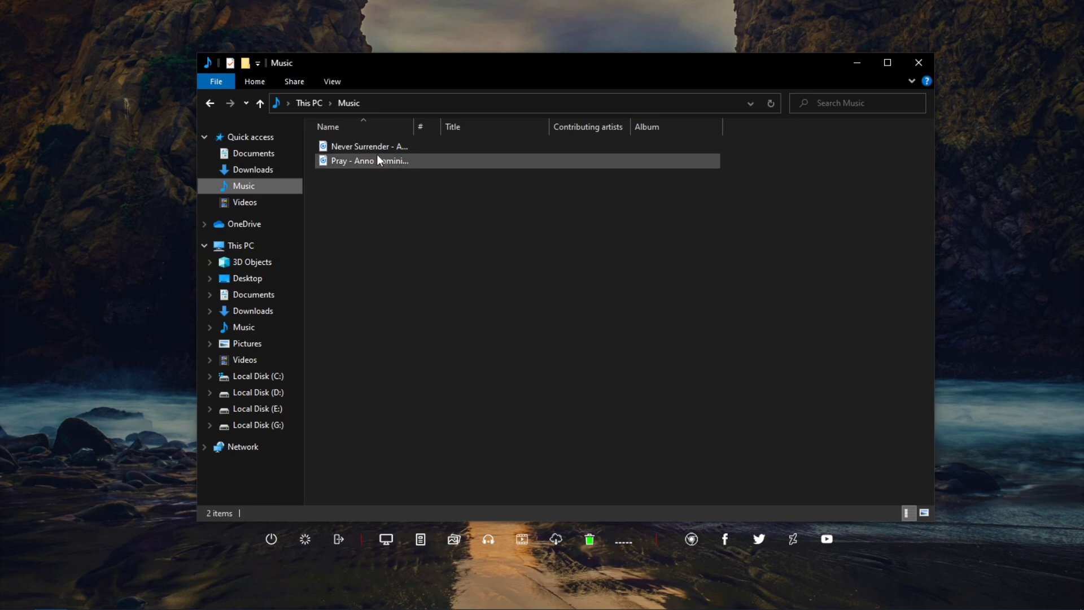
double_click(377, 156)
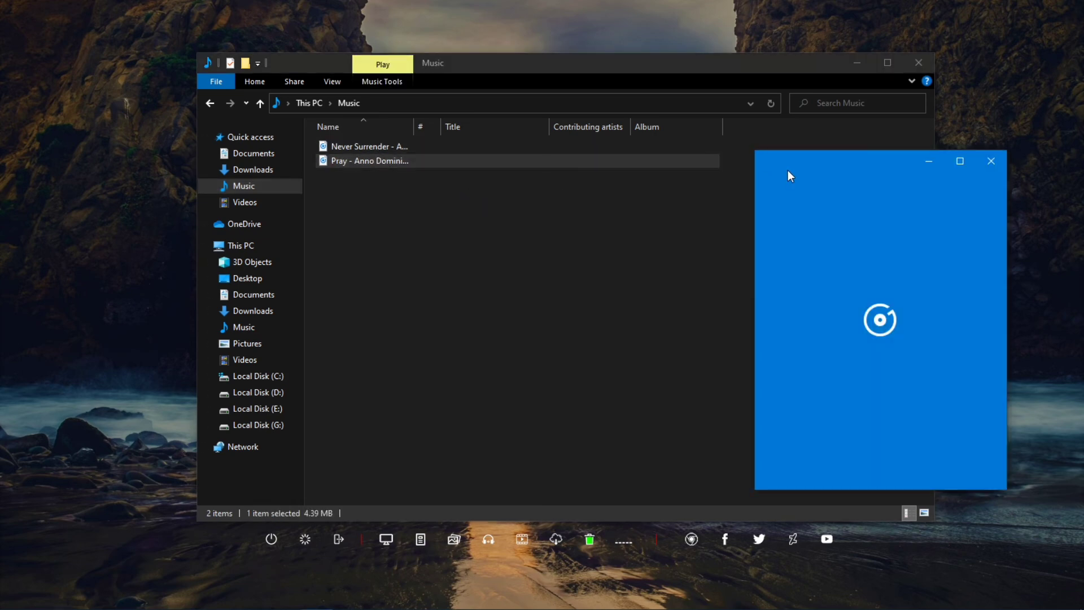
click(920, 62)
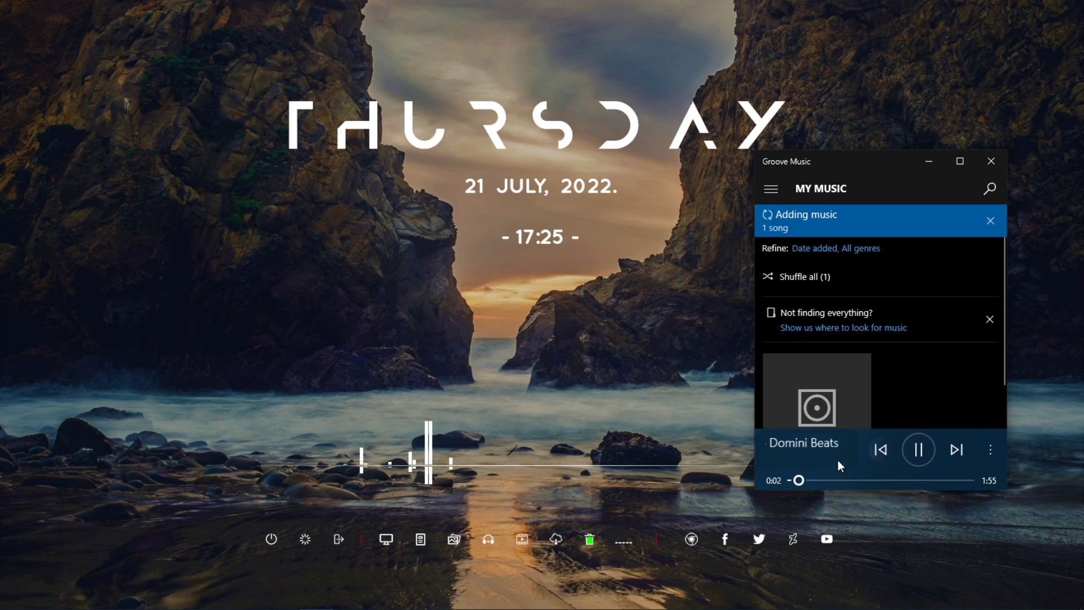
click(821, 481)
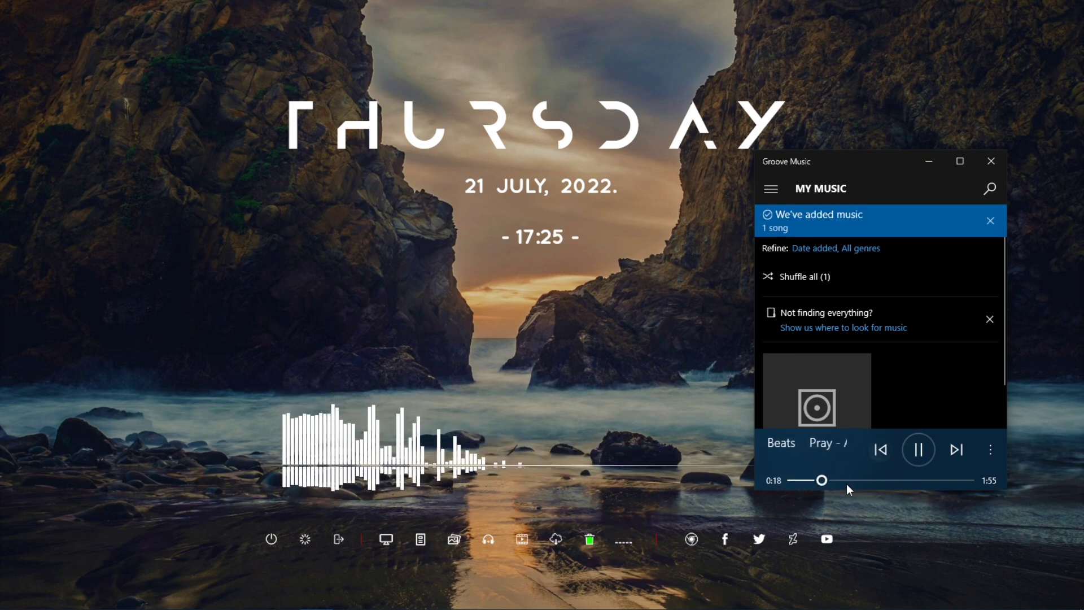
click(928, 162)
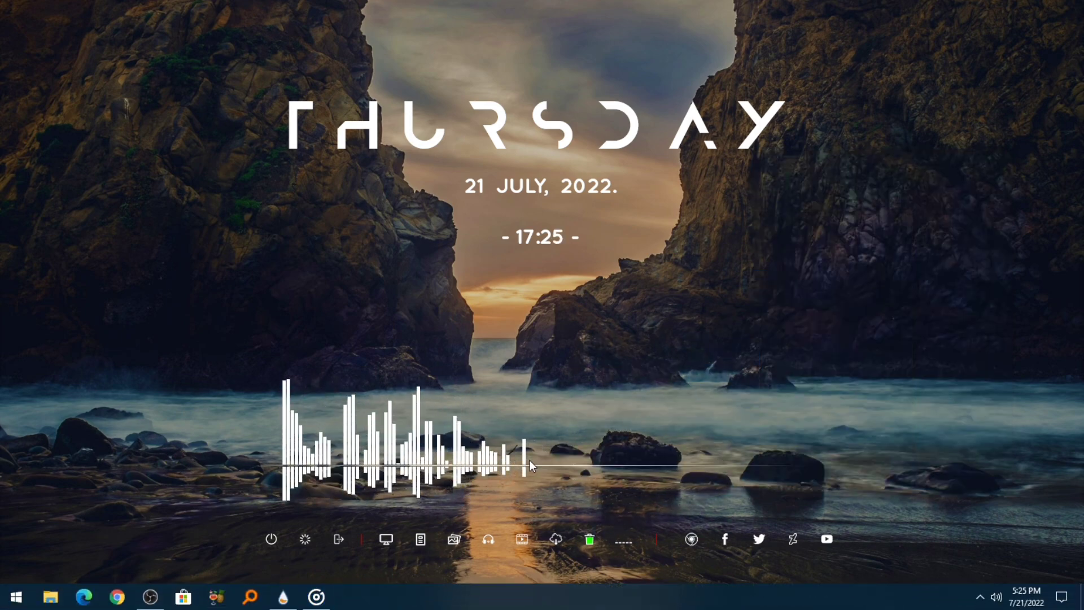
- Turn on Click through for the visualizer skin and refresh the desktop
right_click(540, 445)
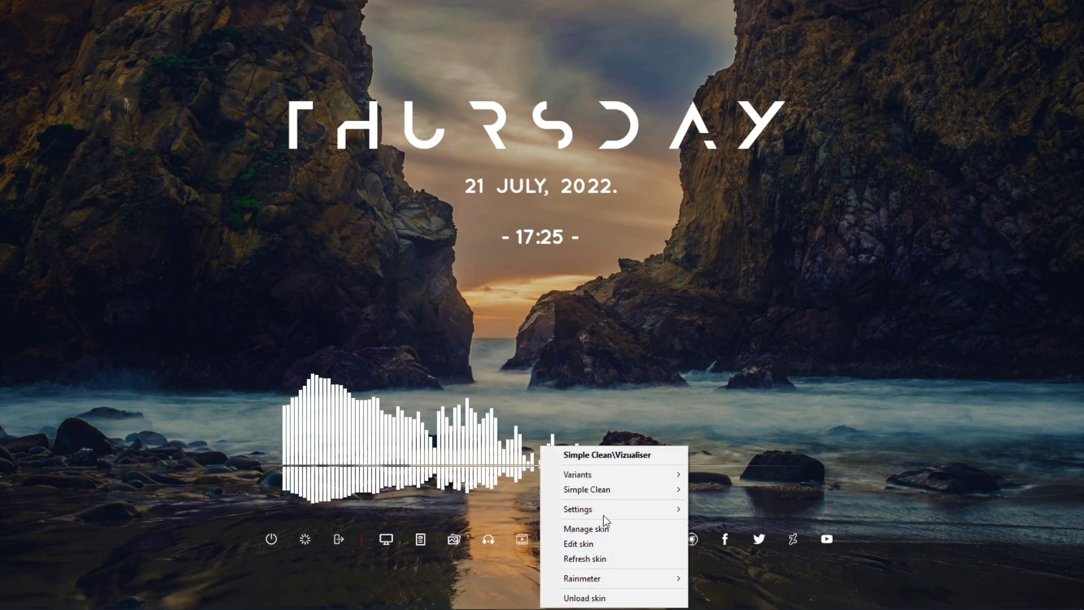
mouse_move(605, 508)
click(718, 479)
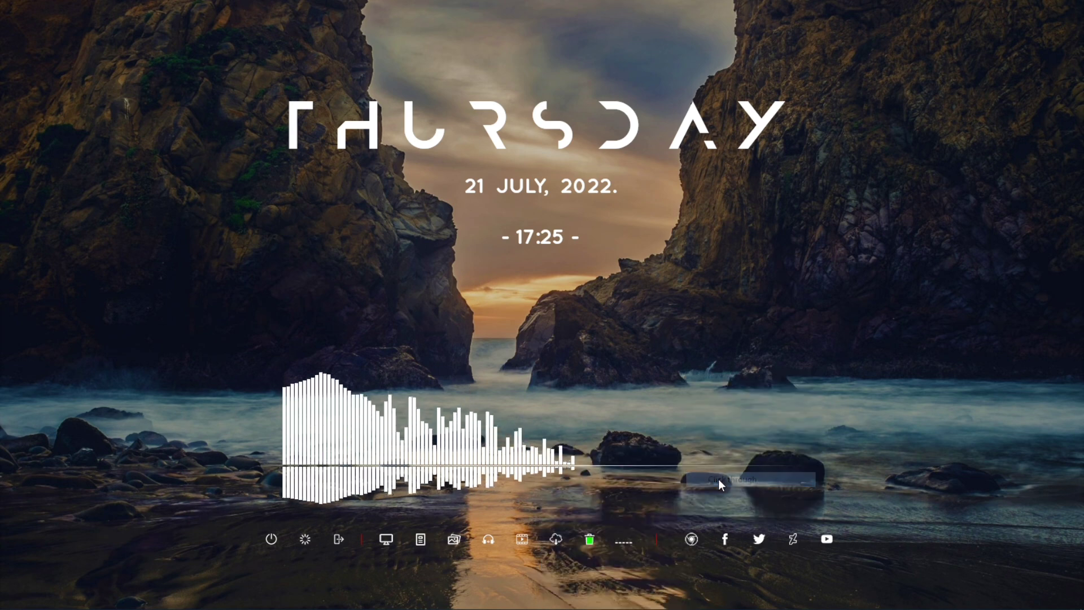
right_click(575, 289)
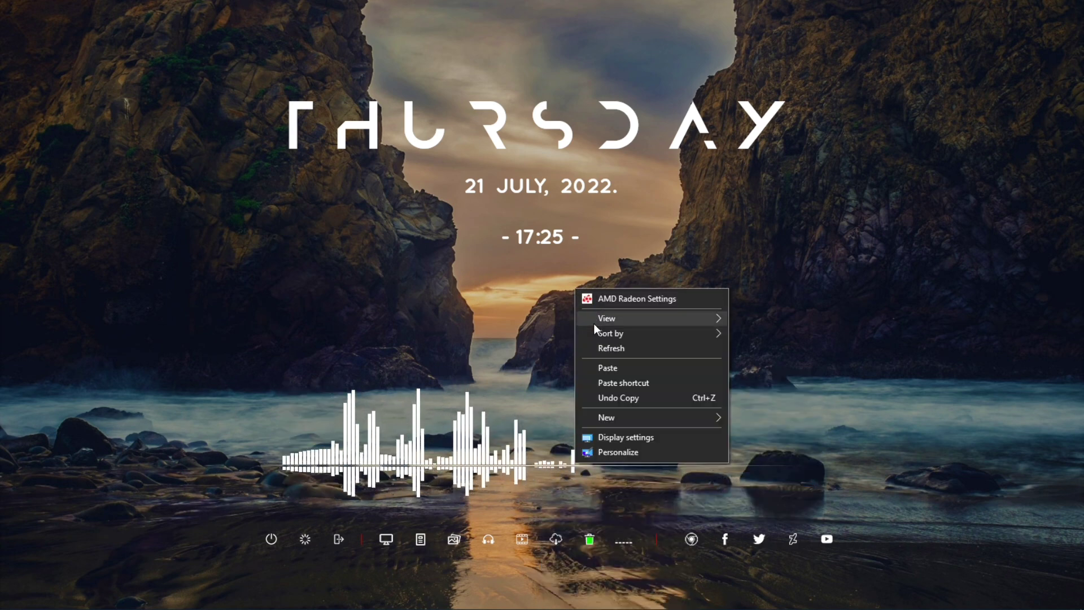
click(593, 348)
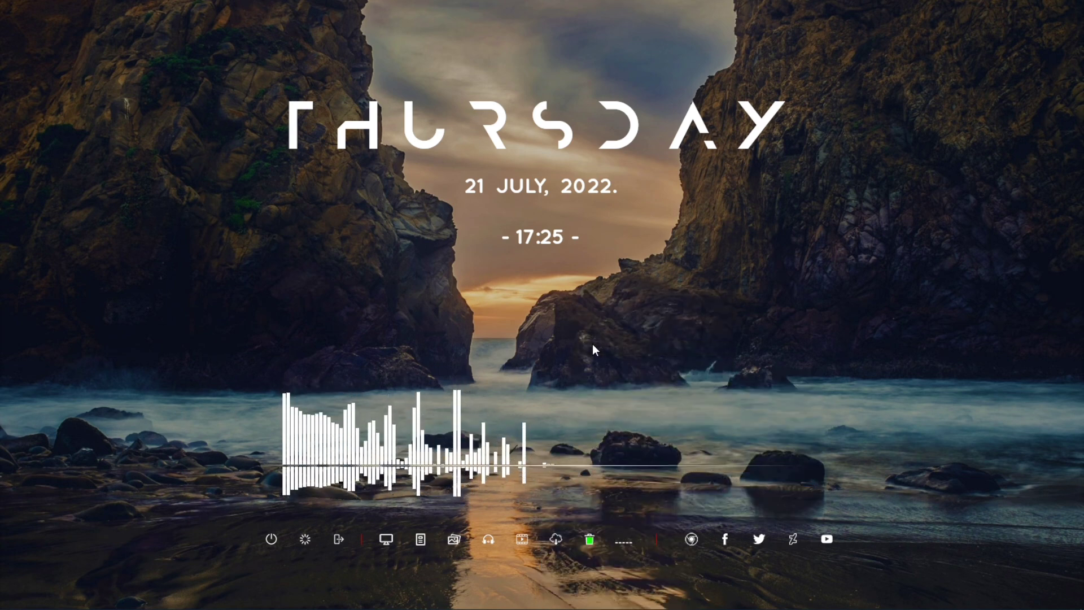